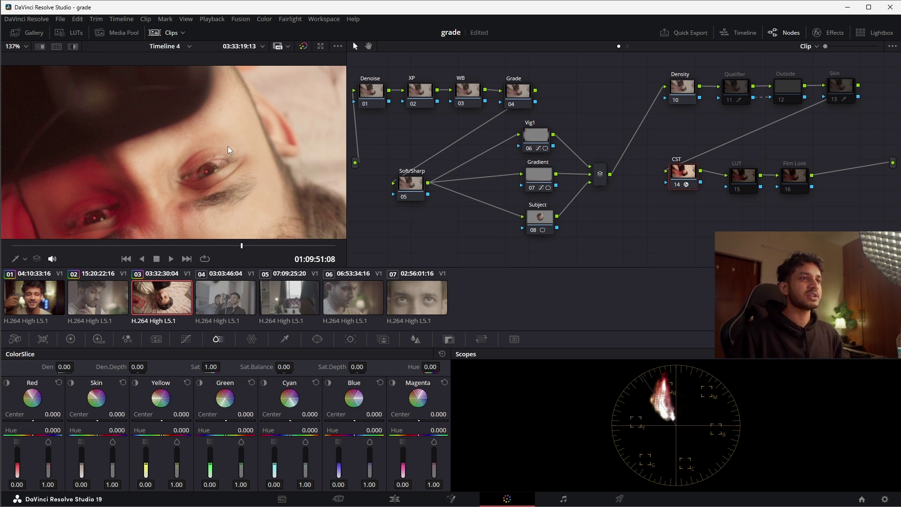
# Try reducing the XP node's saturation to 0.00 and shifting its hue, restoring each to its default.
pyautogui.hotkey('shift', 'z')
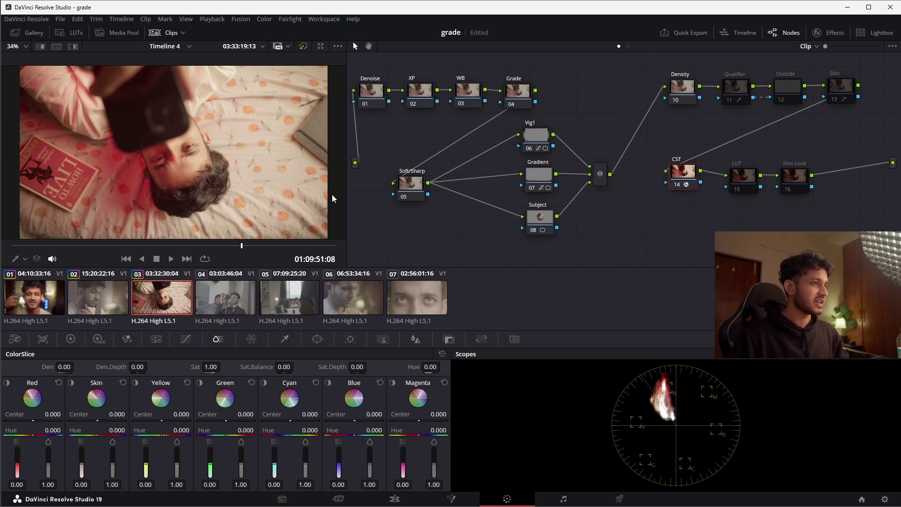
pyautogui.click(423, 94)
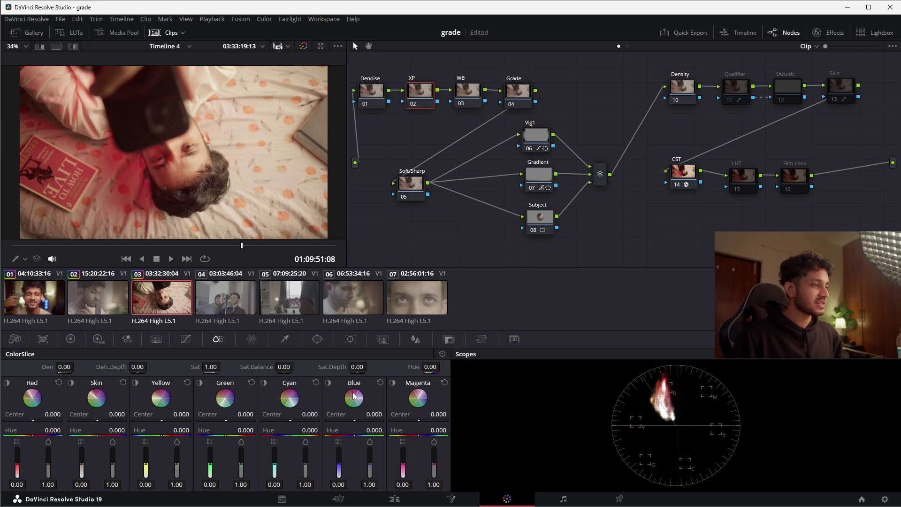
pyautogui.click(72, 342)
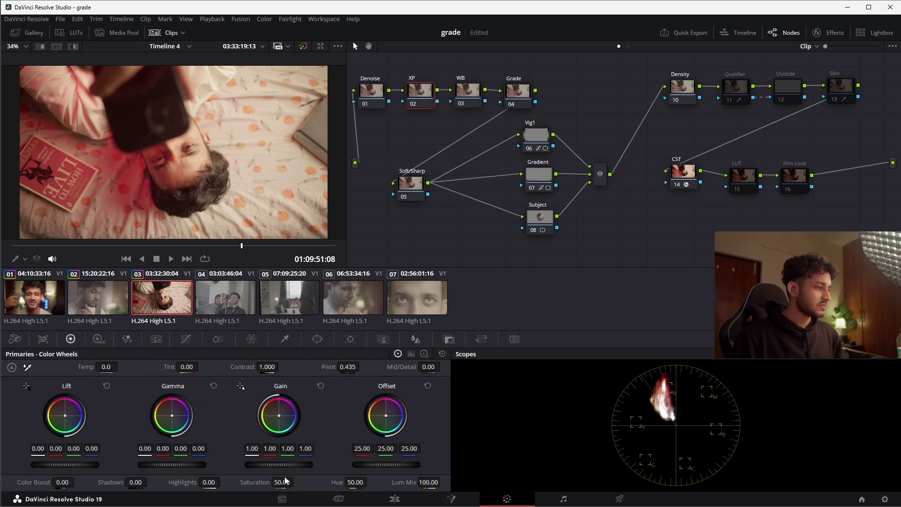
pyautogui.moveTo(277, 483); pyautogui.dragTo(296, 482)
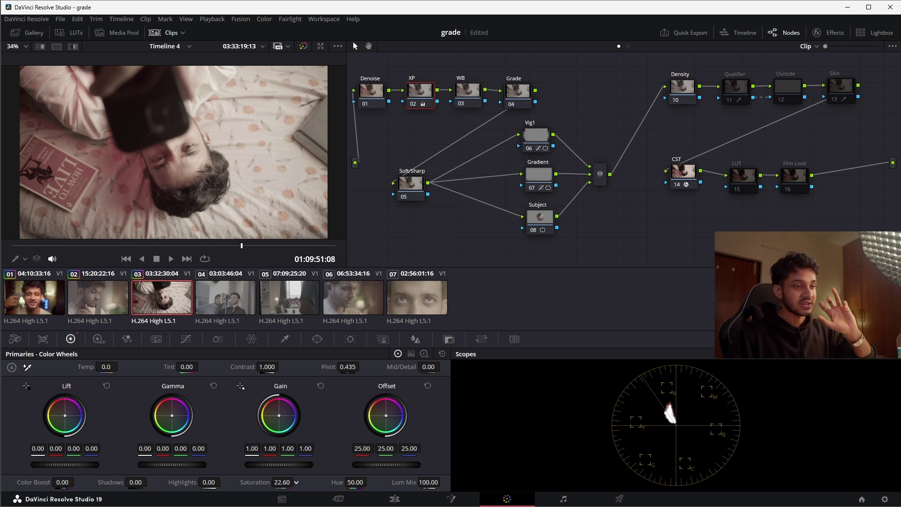
pyautogui.hotkey('ctrl', 's')
pyautogui.moveTo(296, 482); pyautogui.dragTo(296, 483)
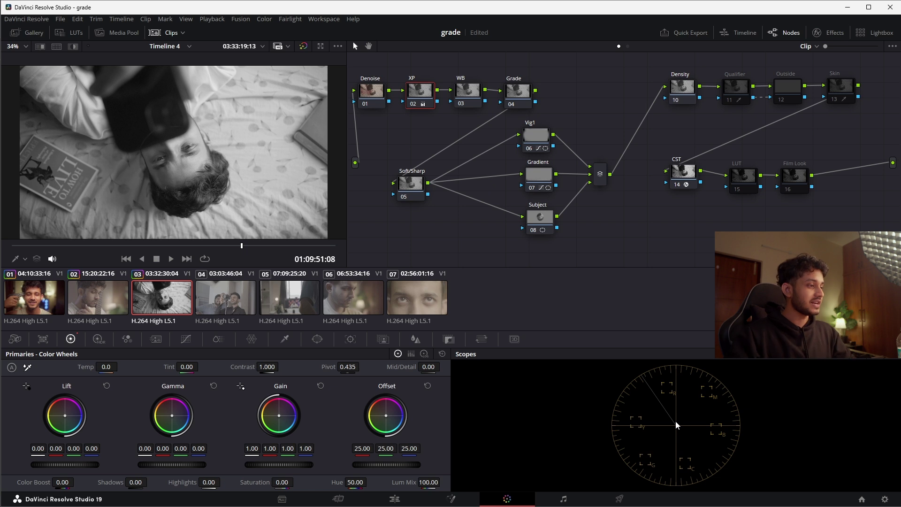
pyautogui.hotkey('ctrl', 'z')
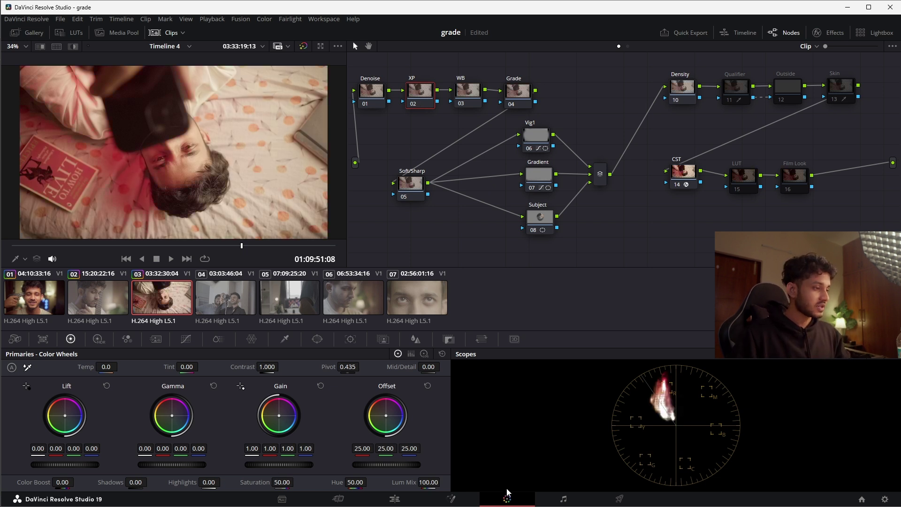
pyautogui.moveTo(355, 482)
pyautogui.mouseDown()
pyautogui.moveTo(396, 482)
pyautogui.moveTo(346, 482)
pyautogui.moveTo(380, 482)
pyautogui.moveTo(354, 482)
pyautogui.mouseUp()
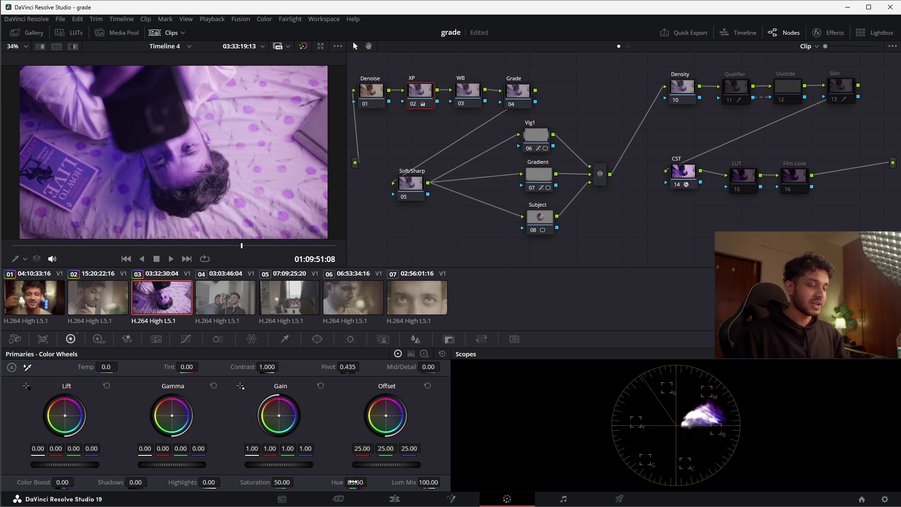
pyautogui.doubleClick(337, 483)
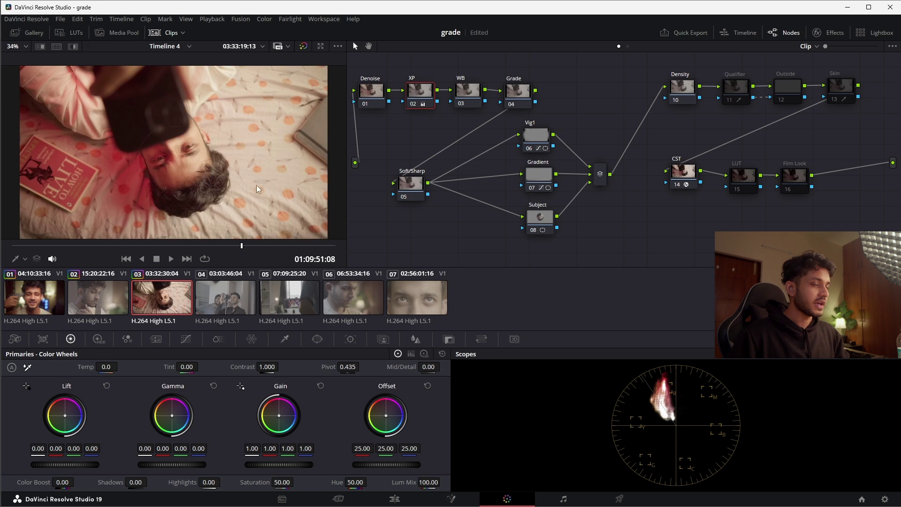
# Move the CST node aside in the node graph and add a new serial node after it.
pyautogui.scroll(3, 184, 130)
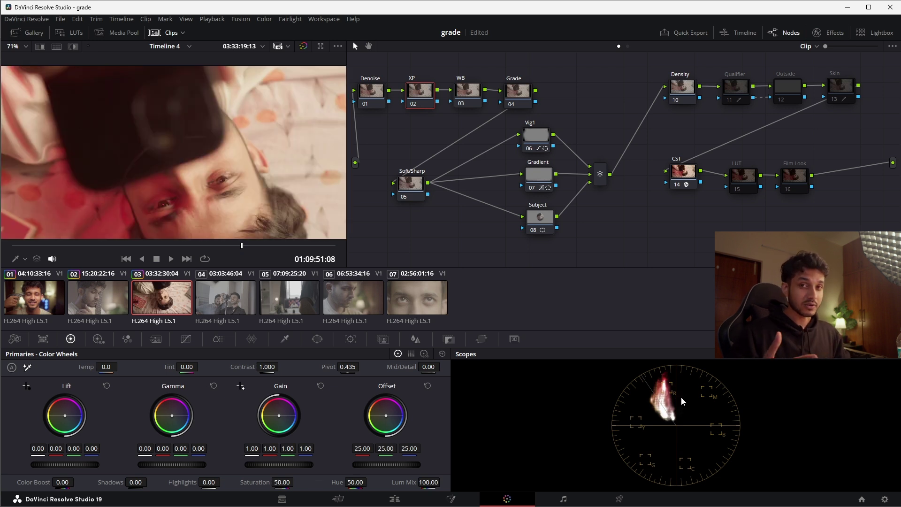
pyautogui.scroll(-4, 100, 152)
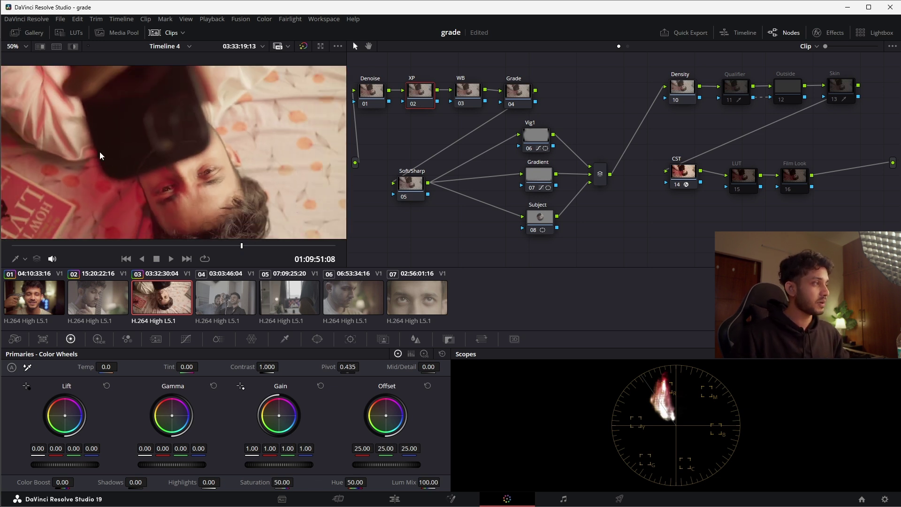
pyautogui.scroll(2, 215, 179)
pyautogui.scroll(-1, 217, 172)
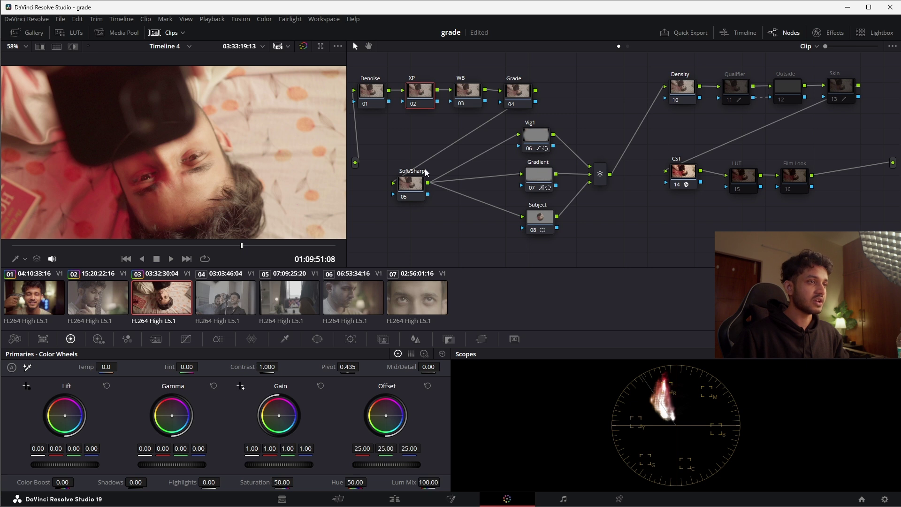
pyautogui.moveTo(690, 177); pyautogui.dragTo(644, 223)
pyautogui.hotkey('alt', 's')
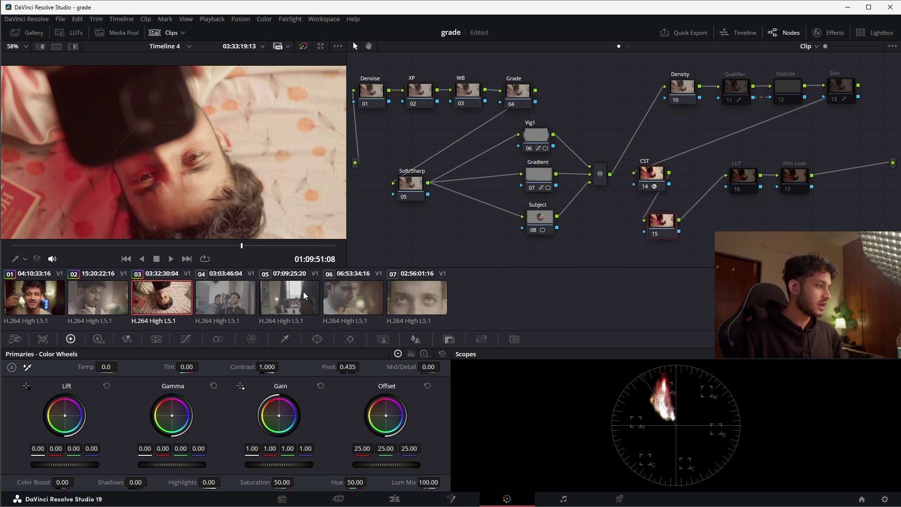
# Add a rectangular window of size about 15.82 to the new node and fit its corners around the cheek skin beside the eye.
pyautogui.click(317, 338)
pyautogui.click(22, 389)
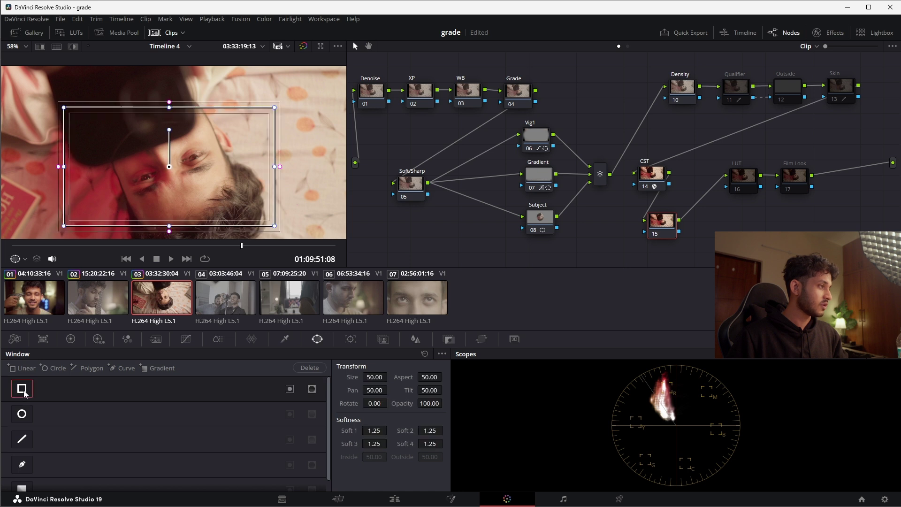
pyautogui.moveTo(375, 377); pyautogui.dragTo(347, 377)
pyautogui.moveTo(207, 146)
pyautogui.mouseDown()
pyautogui.moveTo(174, 159)
pyautogui.moveTo(222, 148)
pyautogui.mouseUp()
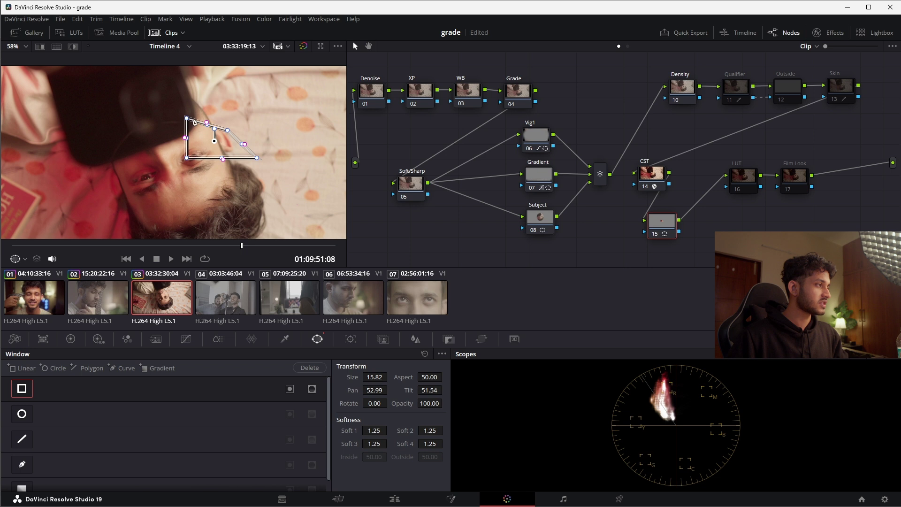
pyautogui.moveTo(187, 118); pyautogui.dragTo(195, 126)
pyautogui.moveTo(187, 159); pyautogui.dragTo(186, 142)
pyautogui.moveTo(253, 161); pyautogui.dragTo(216, 153)
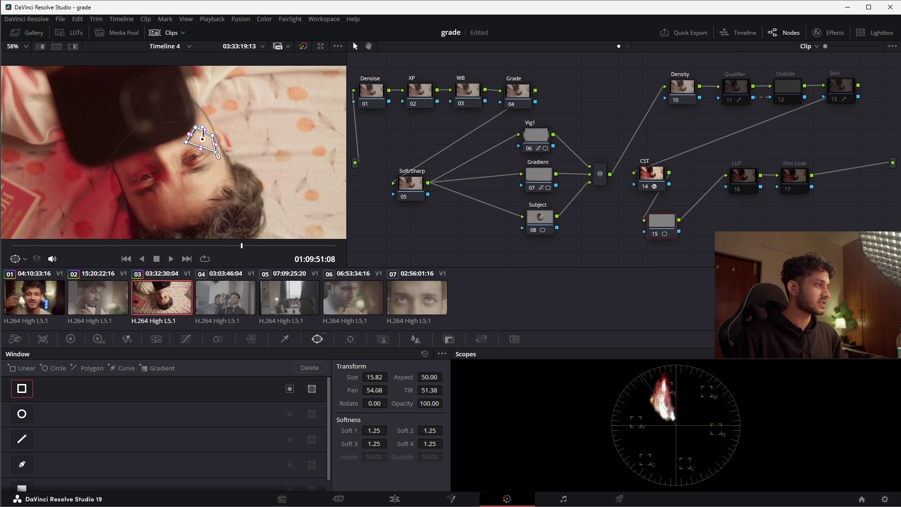
# Set all four softness values of the window to 0.00 and preview the isolated skin with Highlight.
pyautogui.moveTo(384, 431); pyautogui.dragTo(374, 431)
pyautogui.moveTo(436, 431)
pyautogui.mouseDown()
pyautogui.moveTo(374, 444)
pyautogui.moveTo(424, 444)
pyautogui.mouseUp()
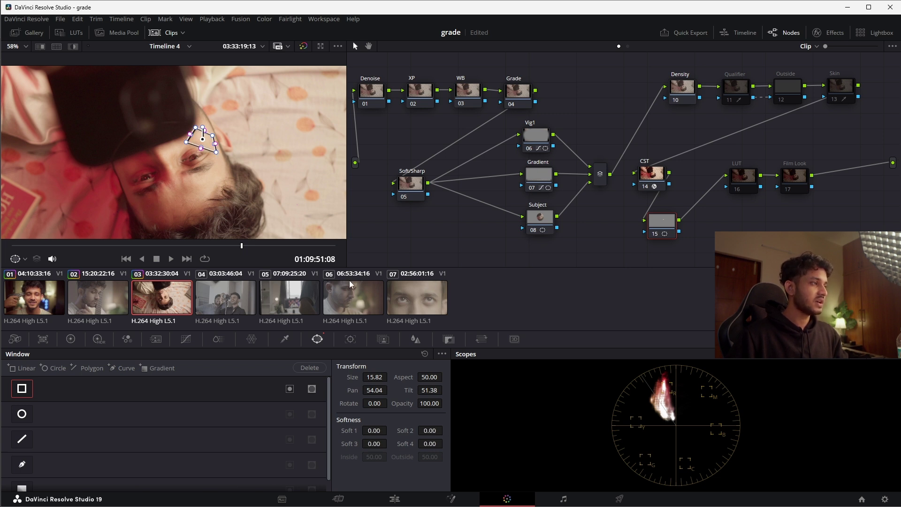
pyautogui.click(73, 46)
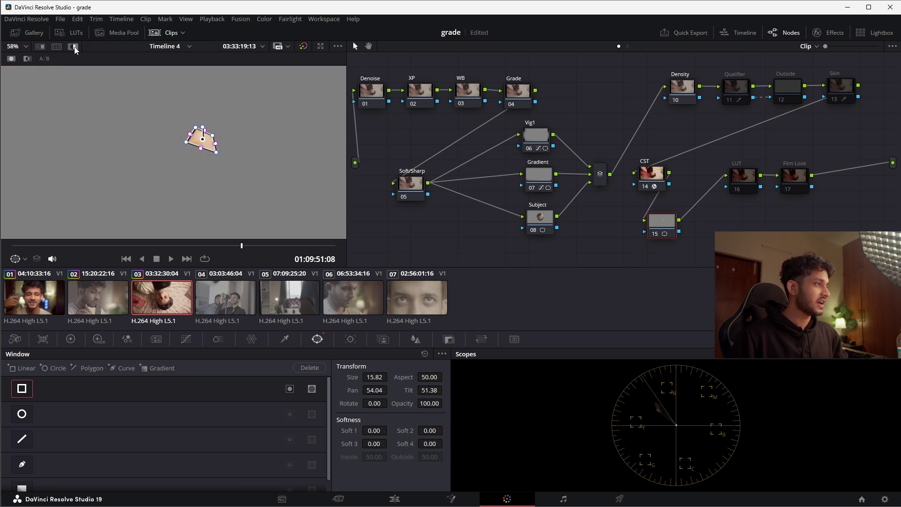
pyautogui.click(72, 47)
pyautogui.click(73, 47)
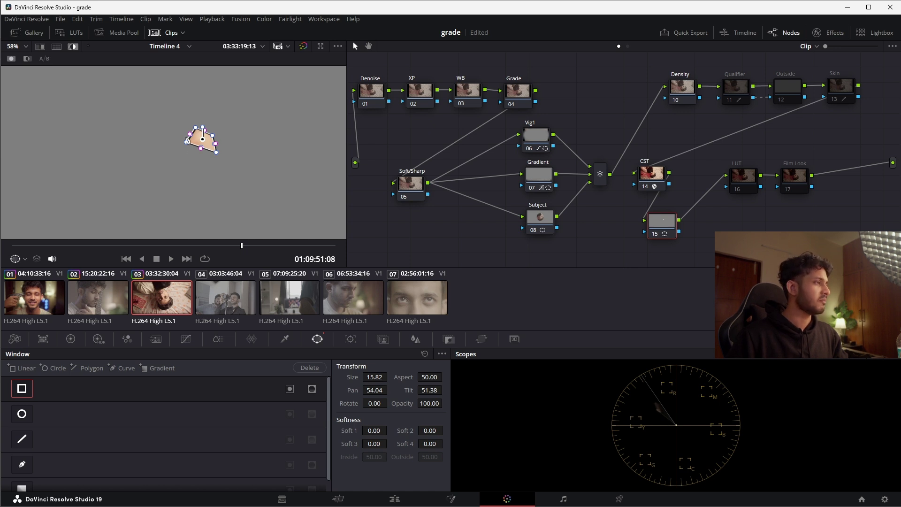
pyautogui.click(73, 47)
# Extend the window's corners to enclose the cheek, eye and forehead, and check the isolated skin on the vectorscope with Highlight.
pyautogui.moveTo(186, 142); pyautogui.dragTo(159, 147)
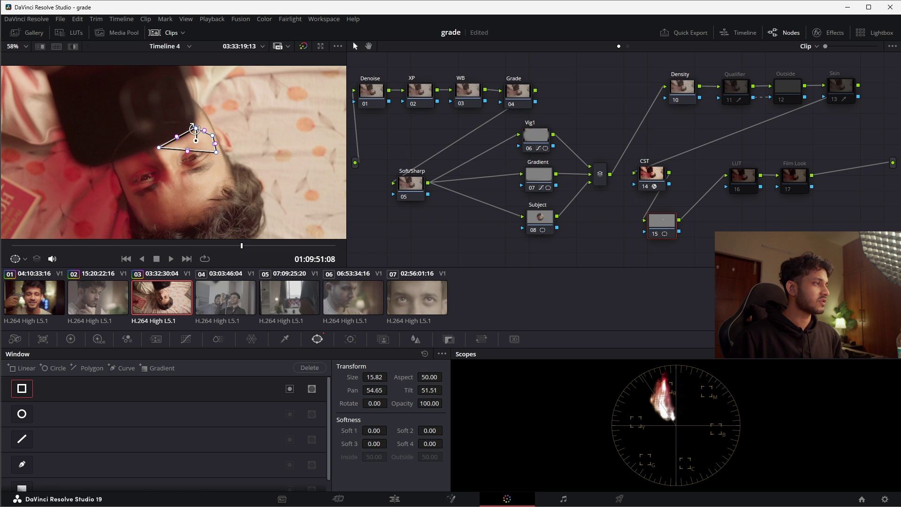
pyautogui.moveTo(202, 130); pyautogui.dragTo(227, 169)
pyautogui.moveTo(182, 210); pyautogui.dragTo(187, 221)
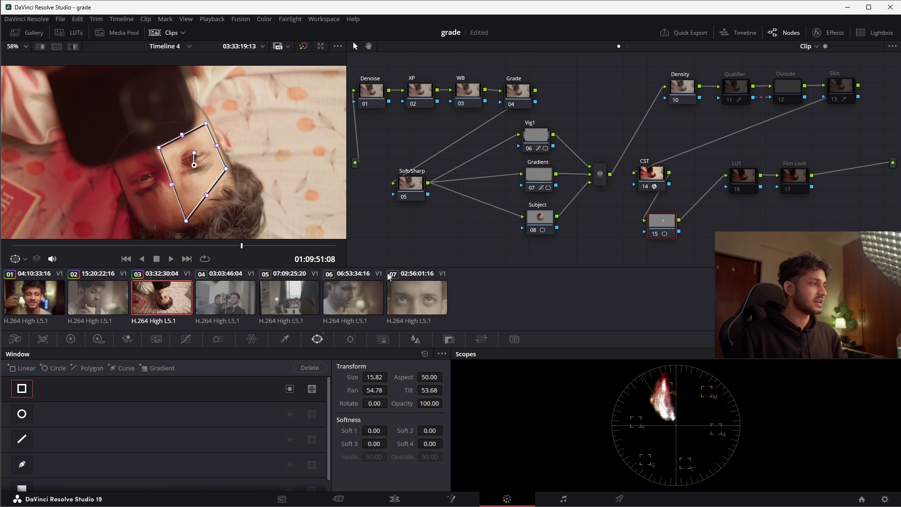
pyautogui.click(72, 47)
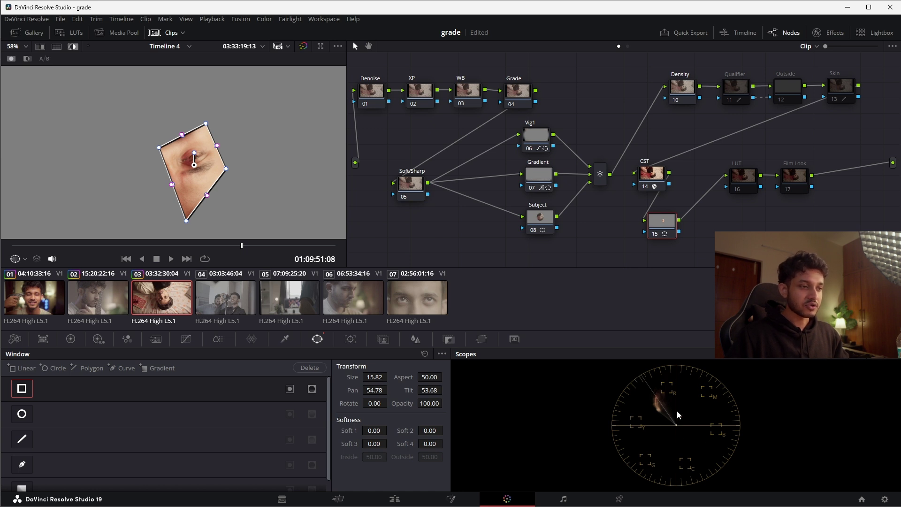
pyautogui.click(859, 360)
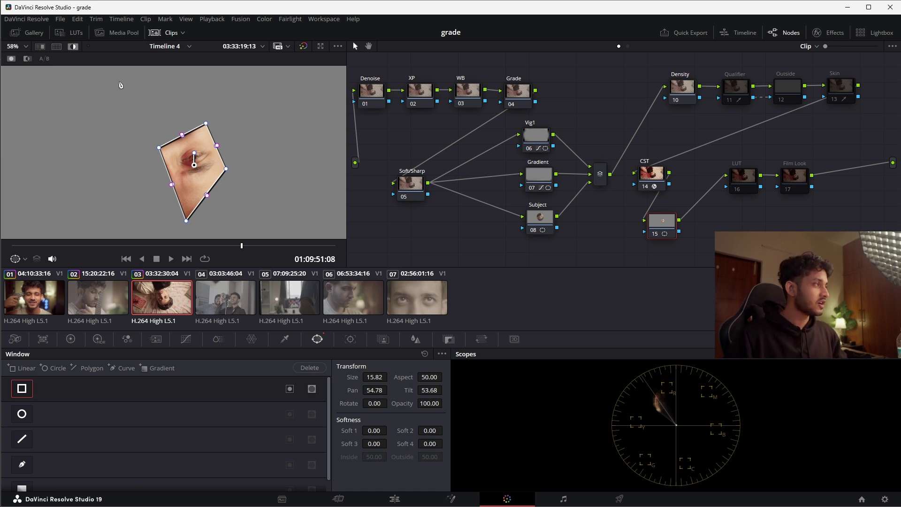
pyautogui.click(73, 46)
# Set the WB node's tint to 6.00 in the primary color wheels.
pyautogui.click(465, 91)
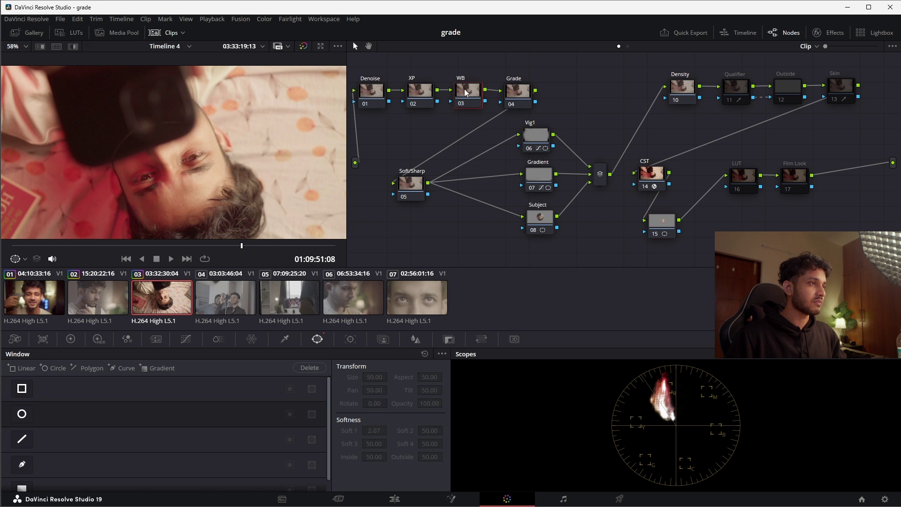
pyautogui.click(70, 341)
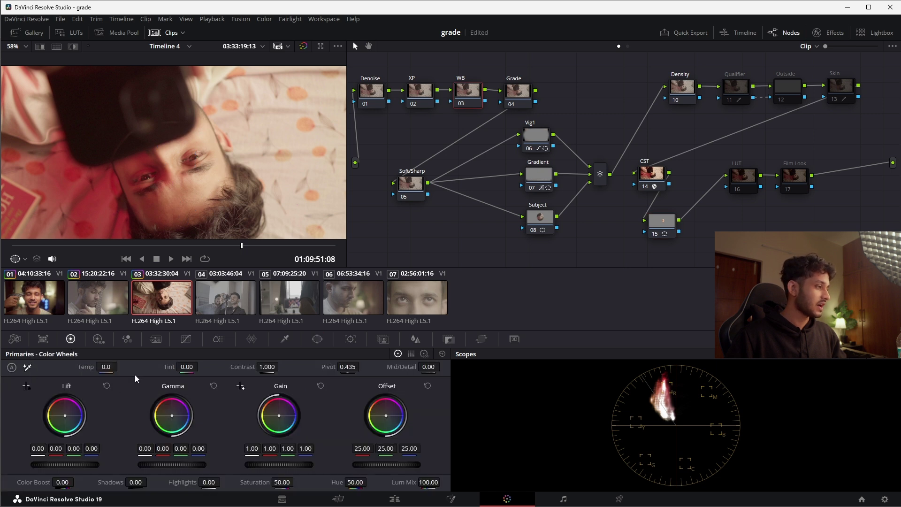
pyautogui.moveTo(187, 367); pyautogui.dragTo(201, 367)
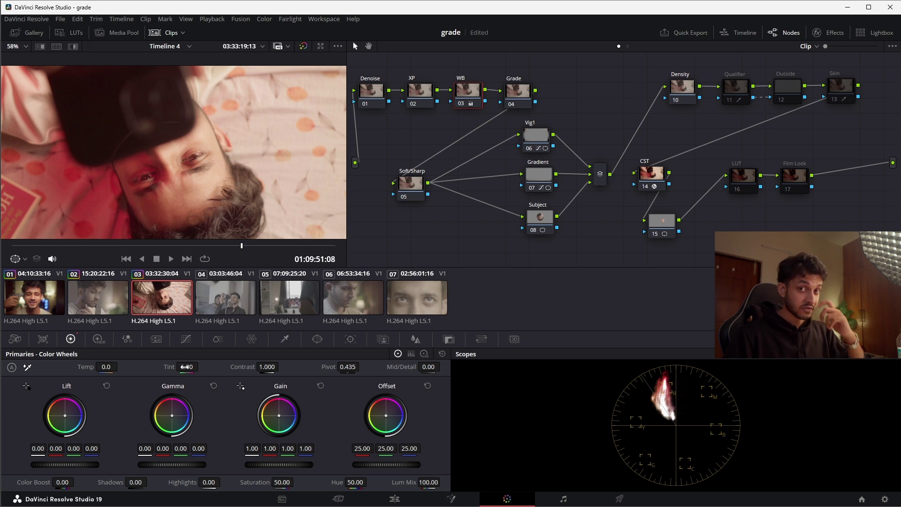
# Compare the highlighted skin of the windowed node on the vectorscope with the WB node disabled and enabled.
pyautogui.click(665, 228)
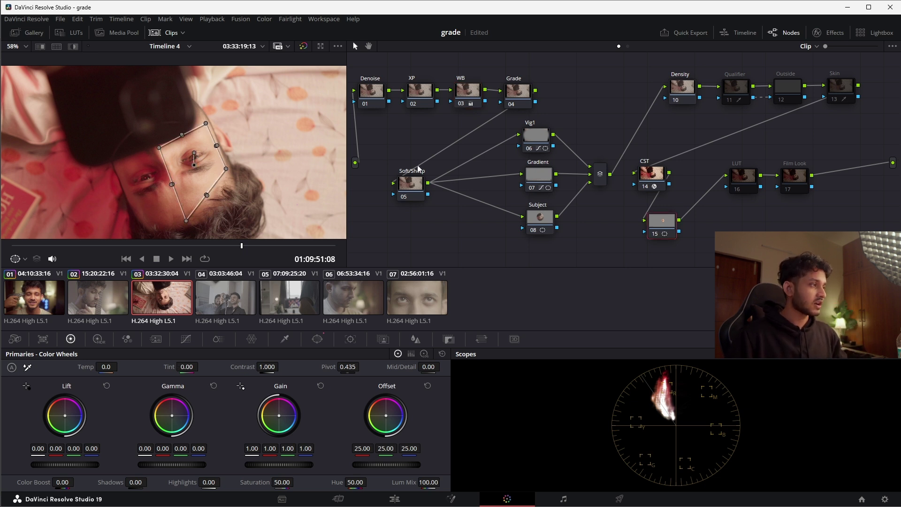
pyautogui.click(73, 46)
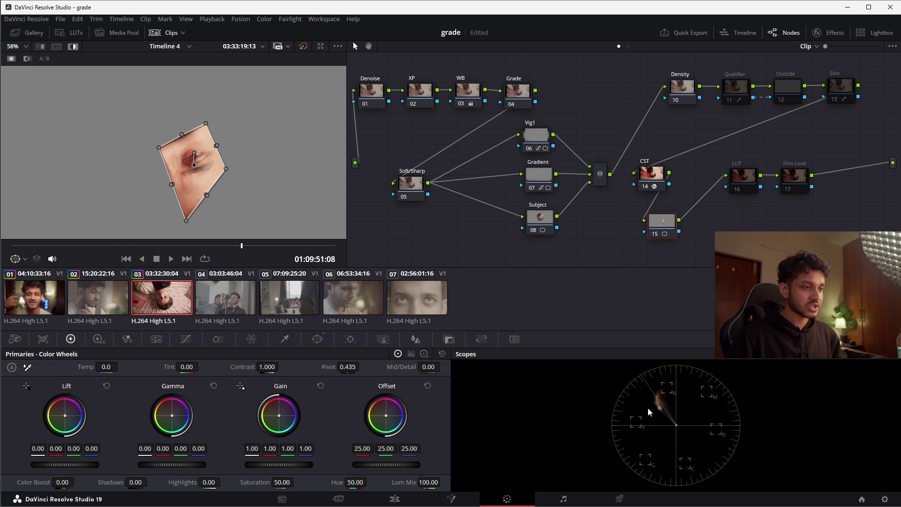
pyautogui.click(465, 93)
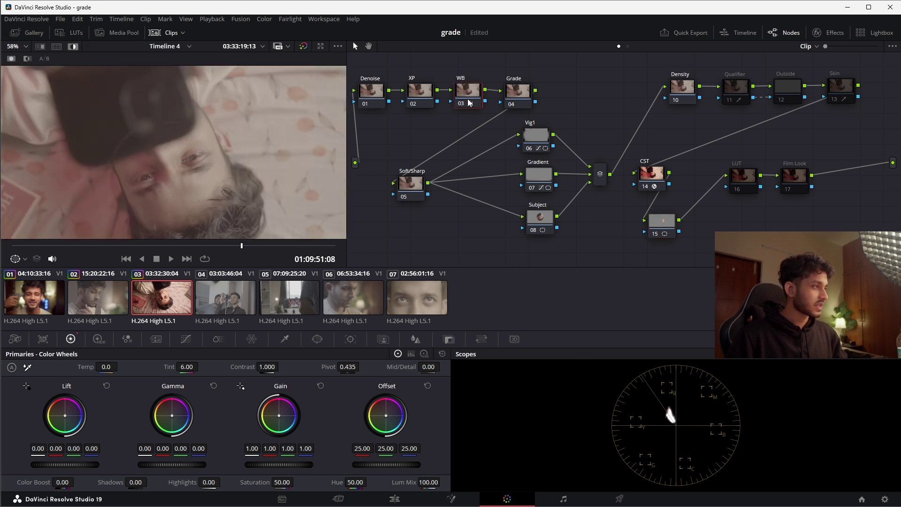
pyautogui.hotkey('ctrl', 'd')
pyautogui.click(667, 224)
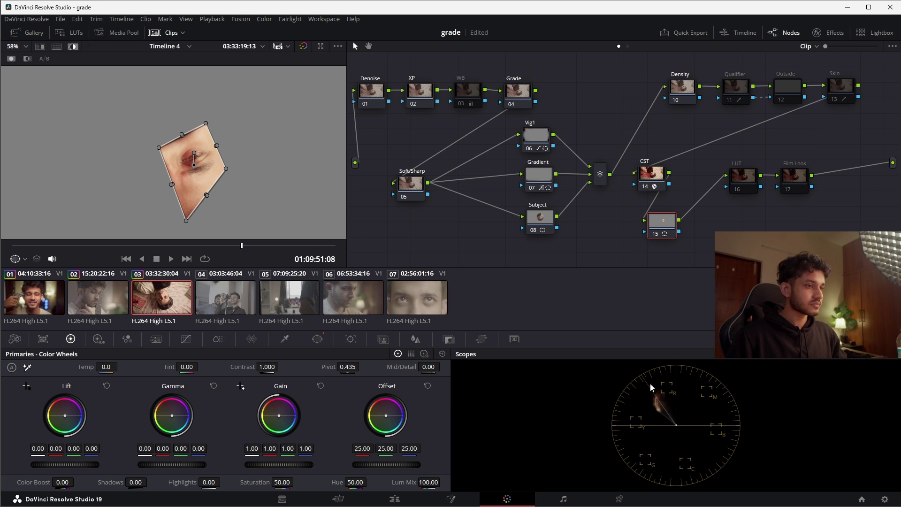
pyautogui.click(468, 94)
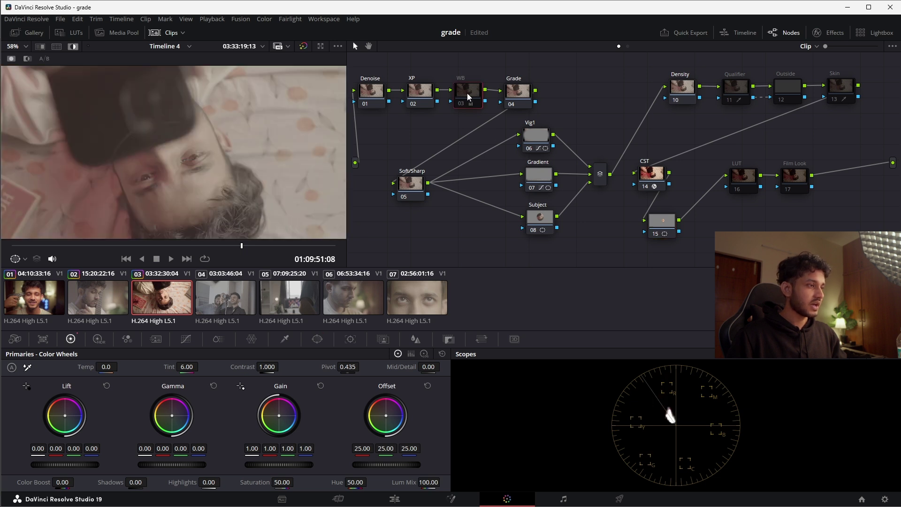
pyautogui.hotkey('ctrl', 'd')
pyautogui.click(662, 222)
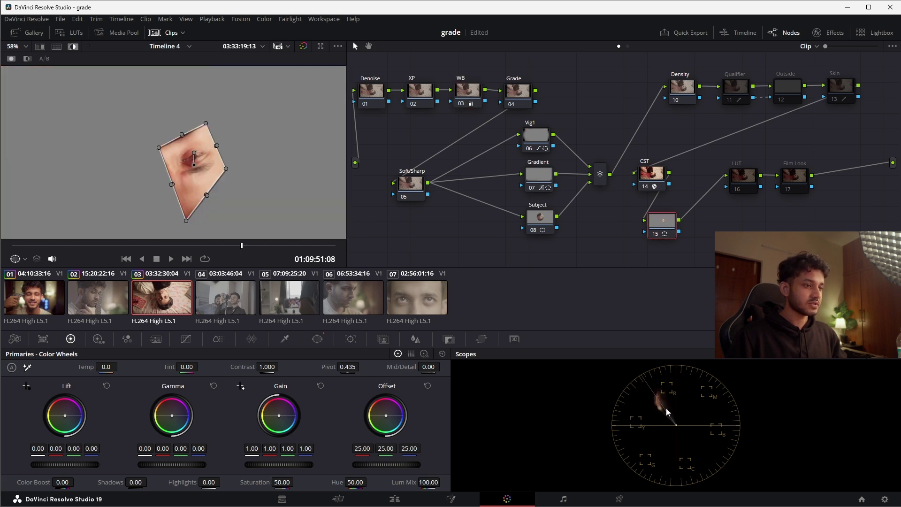
pyautogui.click(415, 95)
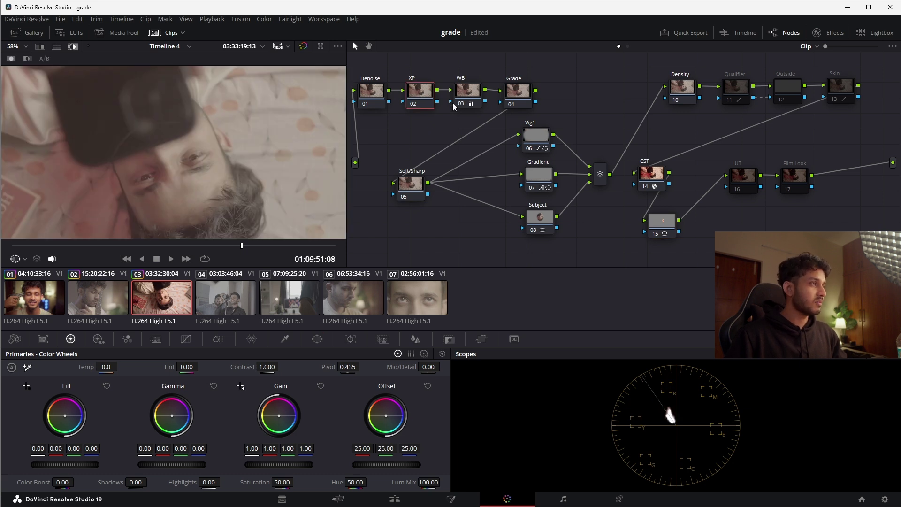
pyautogui.click(663, 223)
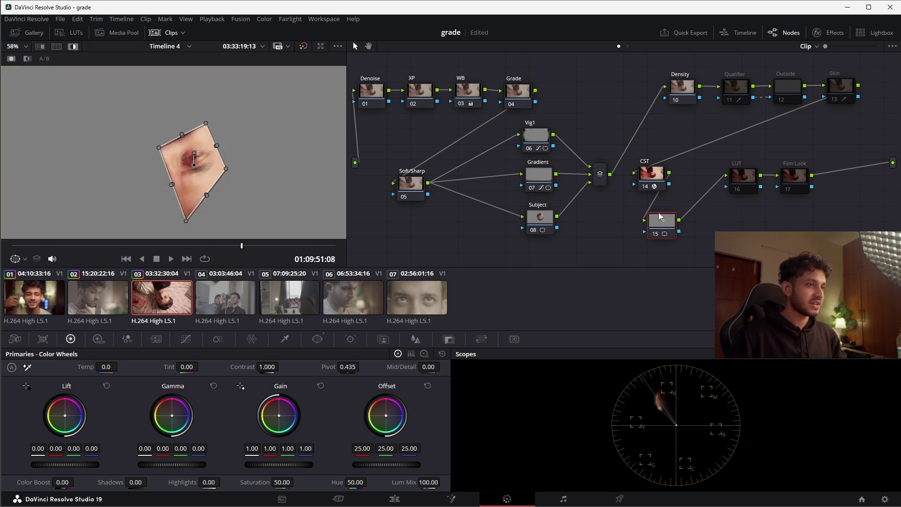
# Set the CST node's tint to 0.50.
pyautogui.hotkey('shift', ';')
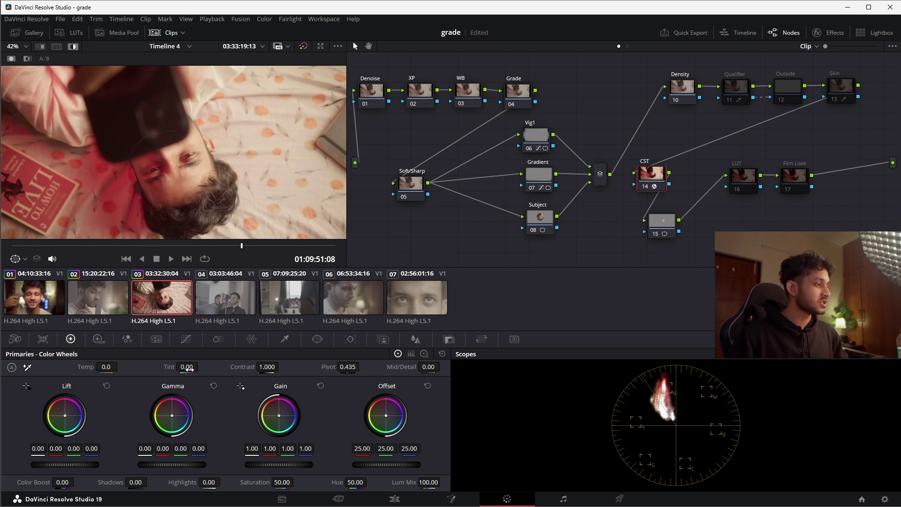
pyautogui.moveTo(187, 366)
pyautogui.mouseDown()
pyautogui.moveTo(216, 367)
pyautogui.moveTo(145, 367)
pyautogui.moveTo(191, 367)
pyautogui.mouseUp()
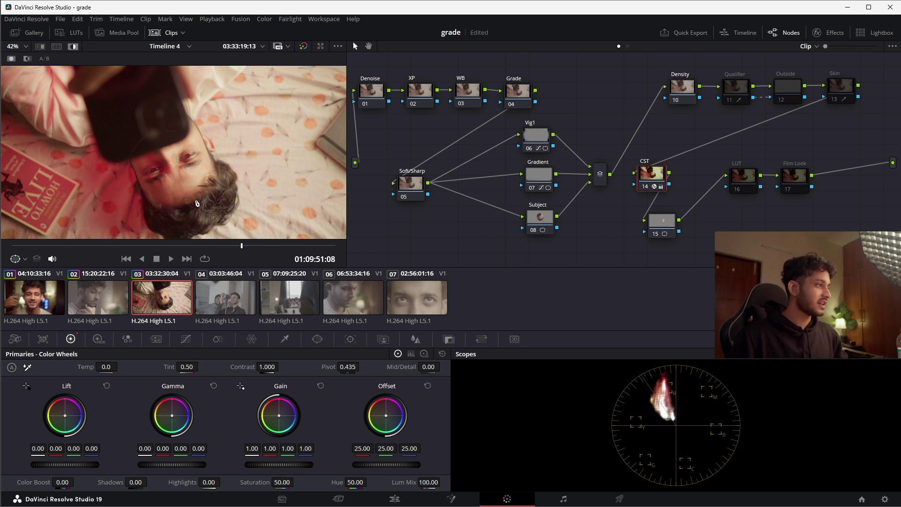
# Delete the windowed skin-check node that follows the CST node and shift the CST node slightly.
pyautogui.click(662, 221)
pyautogui.press('Delete')
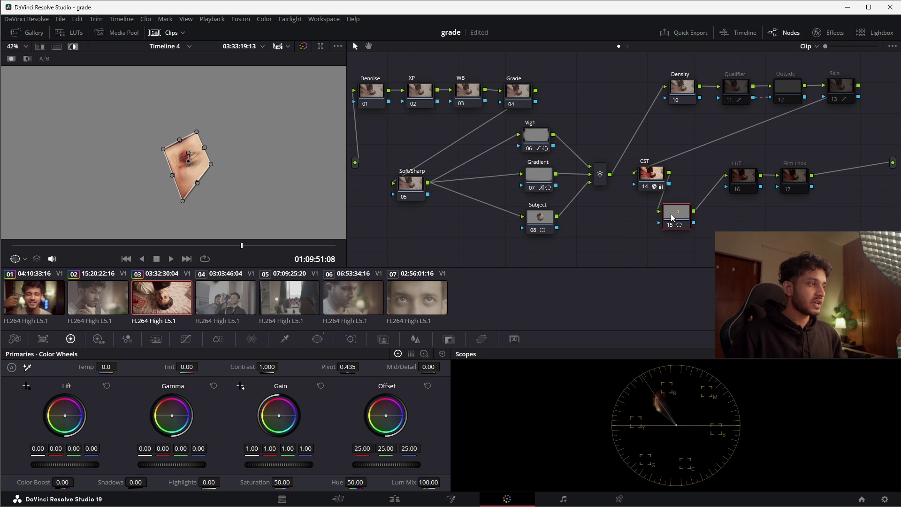
pyautogui.moveTo(651, 181); pyautogui.dragTo(657, 183)
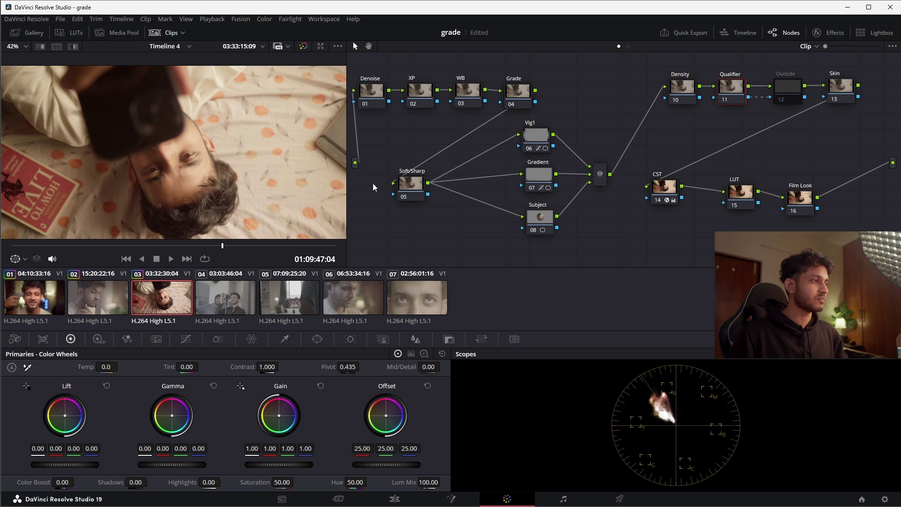
# At frame 01:09:41:20 of clip 03, sample the face's skin with the Qualifier node's HSL qualifier and show the selection with Highlight.
pyautogui.click(200, 246)
pyautogui.moveTo(200, 246); pyautogui.dragTo(199, 247)
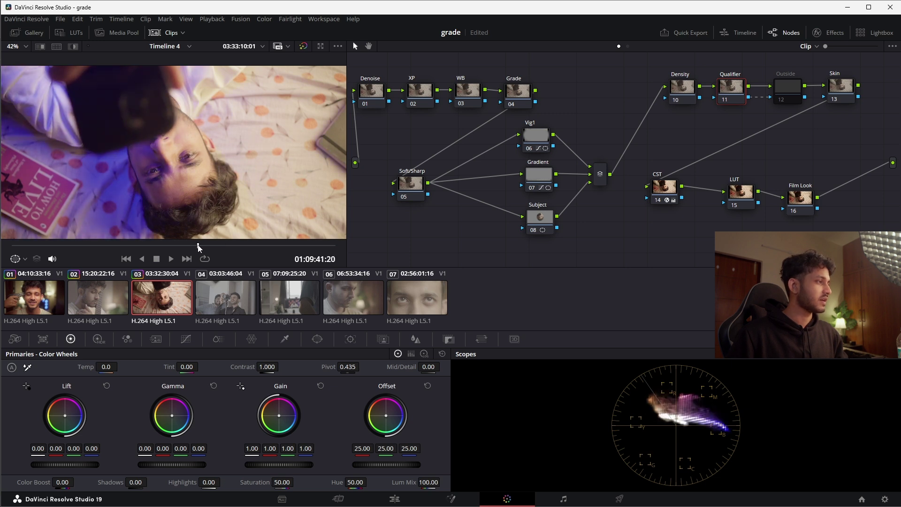
pyautogui.moveTo(723, 88); pyautogui.dragTo(724, 85)
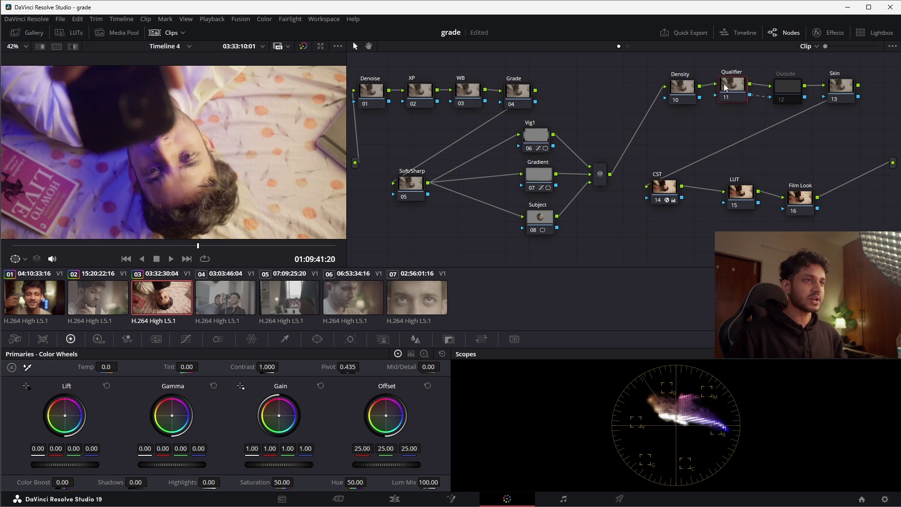
pyautogui.click(286, 340)
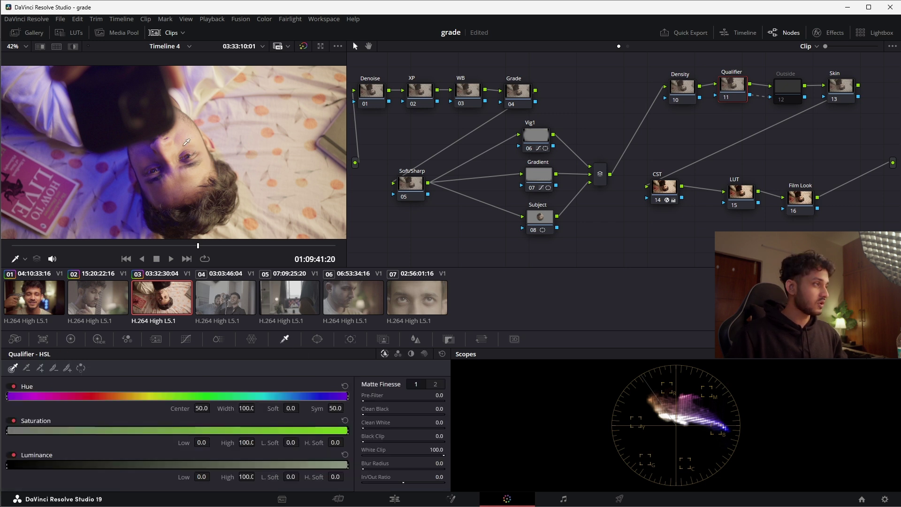
pyautogui.click(200, 172)
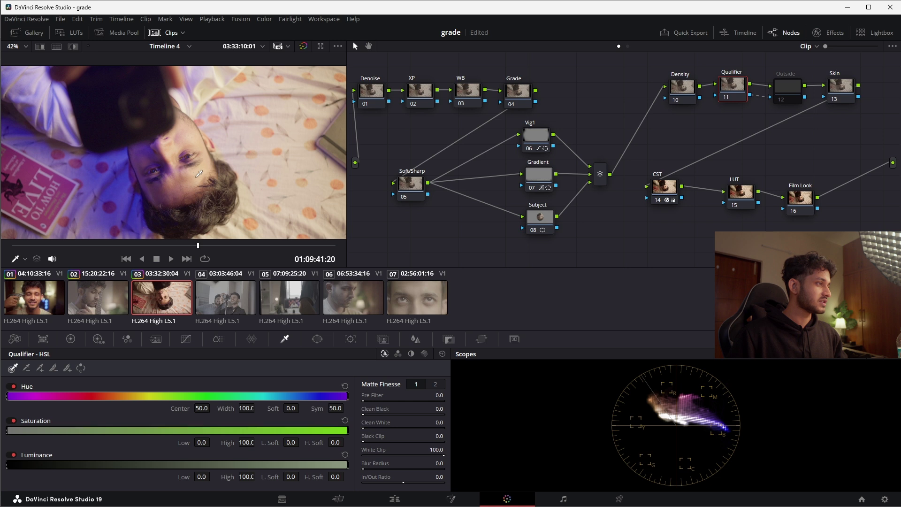
pyautogui.click(73, 46)
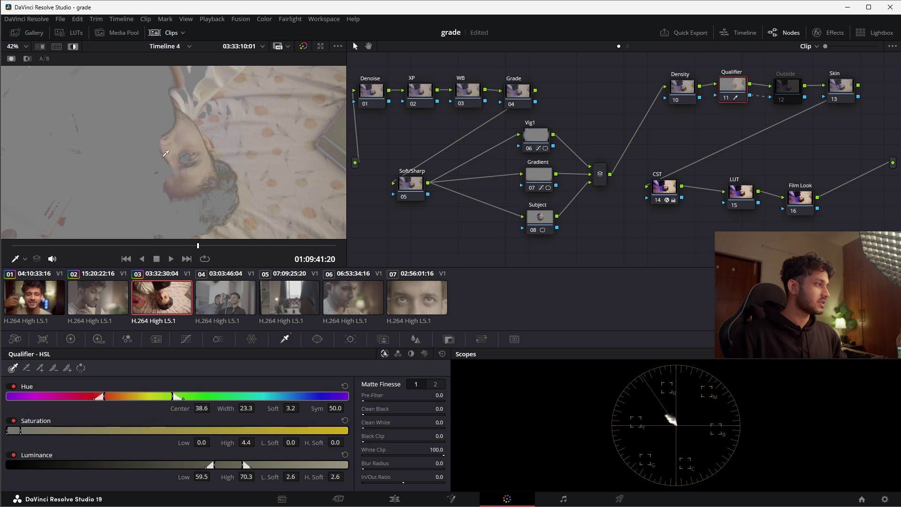
# Refine the skin key to hue center 37.9, width 17.3, saturation 1.7–9.3, luminance 57.6–72.4, pre-filter 7.6, clean black 4.9 and blur radius 10.4.
pyautogui.moveTo(103, 398)
pyautogui.mouseDown()
pyautogui.moveTo(80, 397)
pyautogui.moveTo(103, 395)
pyautogui.mouseUp()
pyautogui.moveTo(164, 397); pyautogui.dragTo(149, 398)
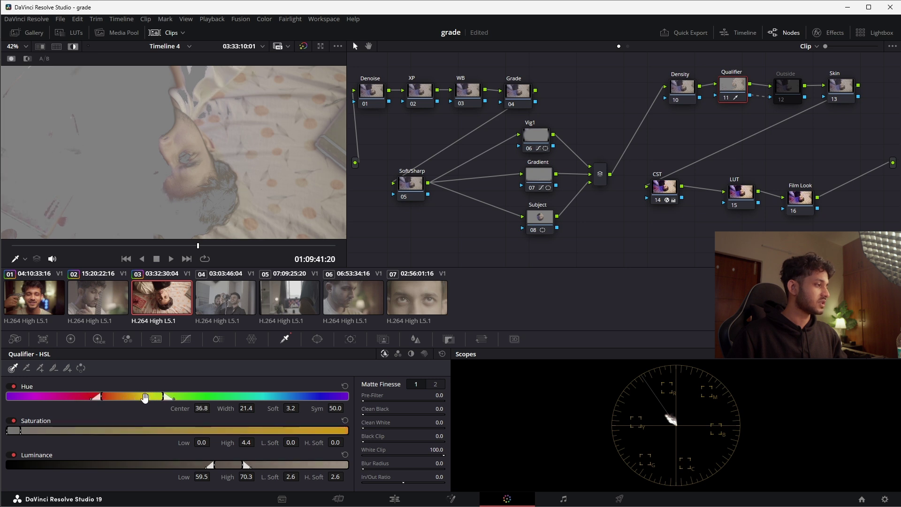
pyautogui.moveTo(7, 430); pyautogui.dragTo(14, 430)
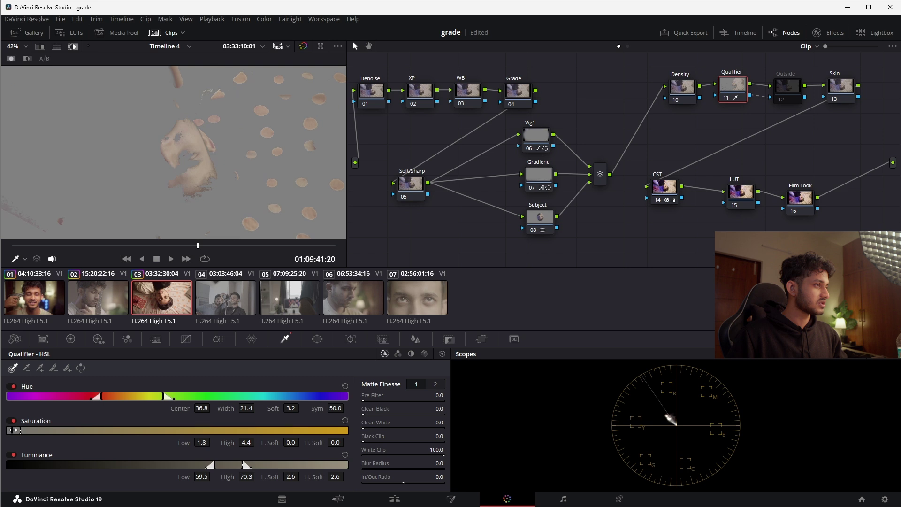
pyautogui.moveTo(14, 430); pyautogui.dragTo(38, 431)
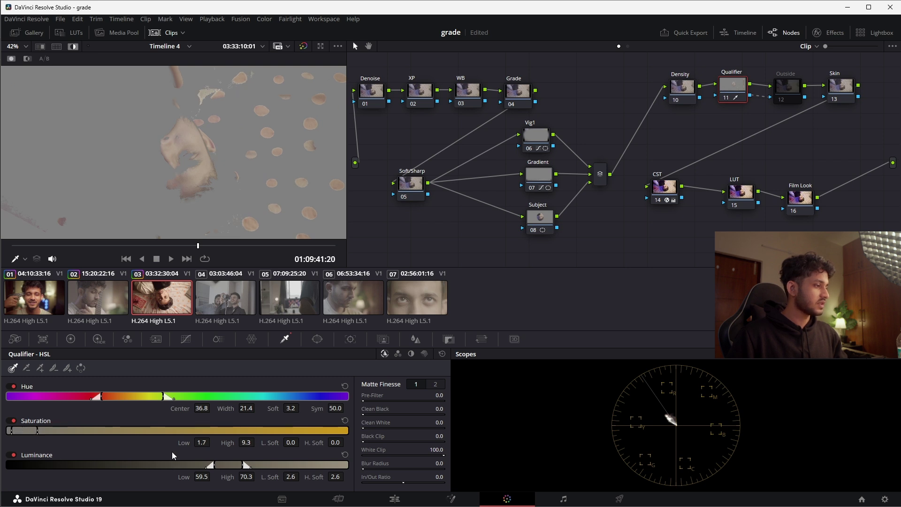
pyautogui.moveTo(101, 397); pyautogui.dragTo(130, 400)
pyautogui.moveTo(212, 465); pyautogui.dragTo(249, 465)
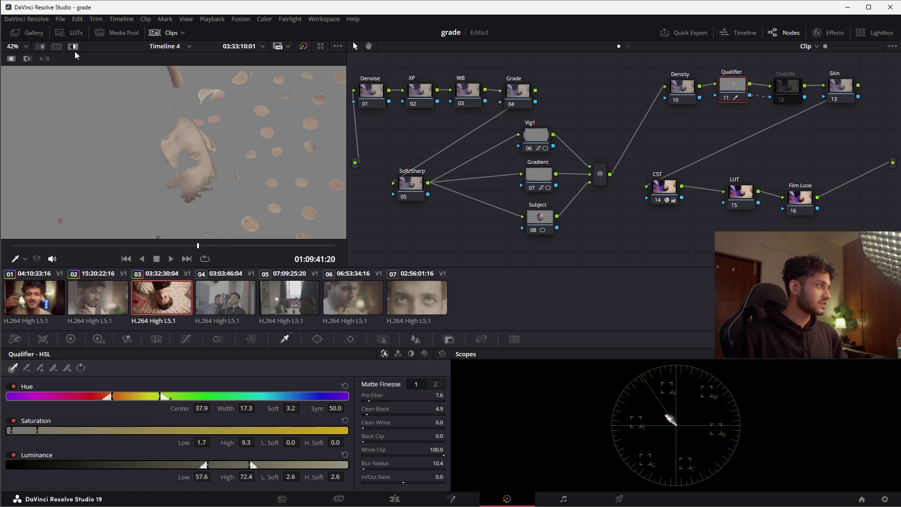
# Set the Qualifier node's tint to 22.50 in the primary color wheels and turn off Highlight.
pyautogui.click(70, 339)
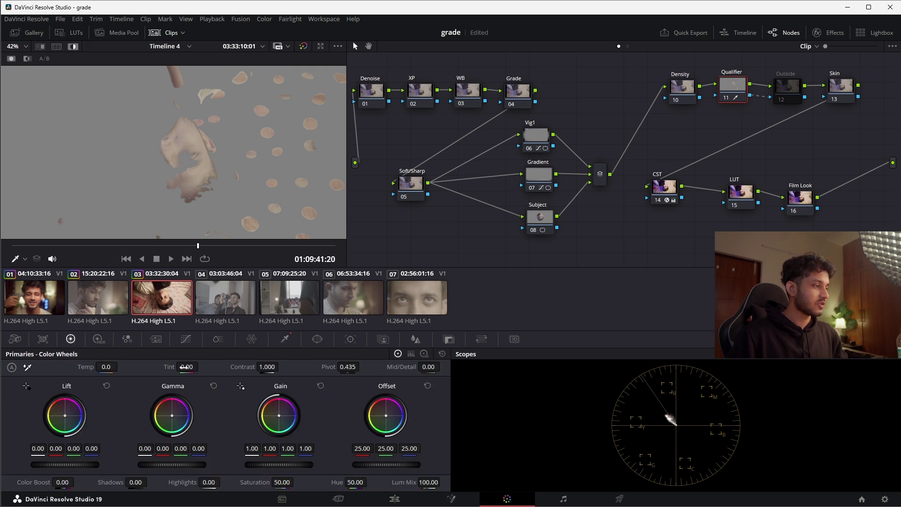
pyautogui.scroll(10, 201, 366)
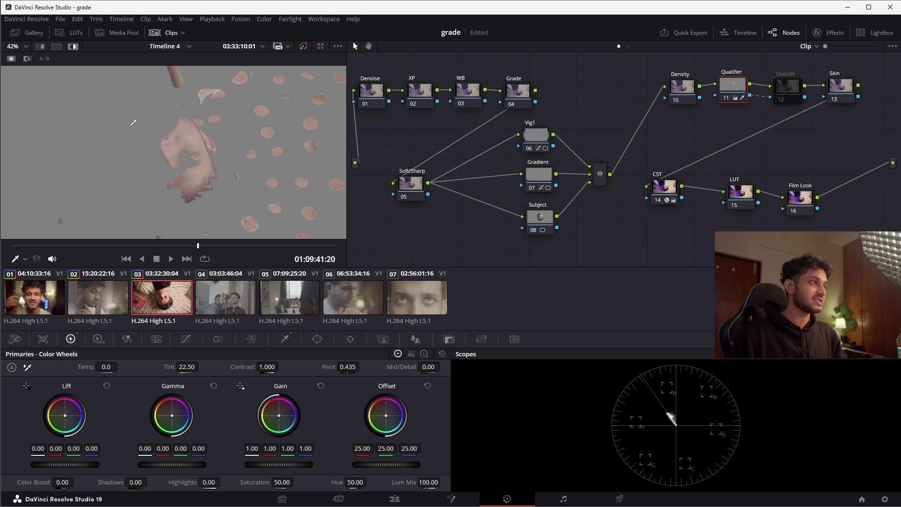
pyautogui.click(73, 46)
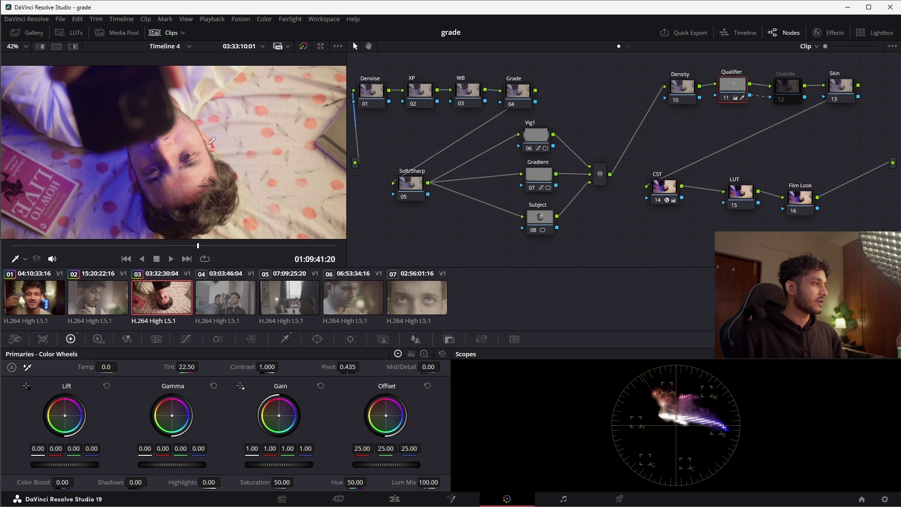
# Compare the face's skin tone with the Qualifier node disabled and enabled, checking it up close.
pyautogui.scroll(5, 212, 143)
pyautogui.scroll(-6, 213, 142)
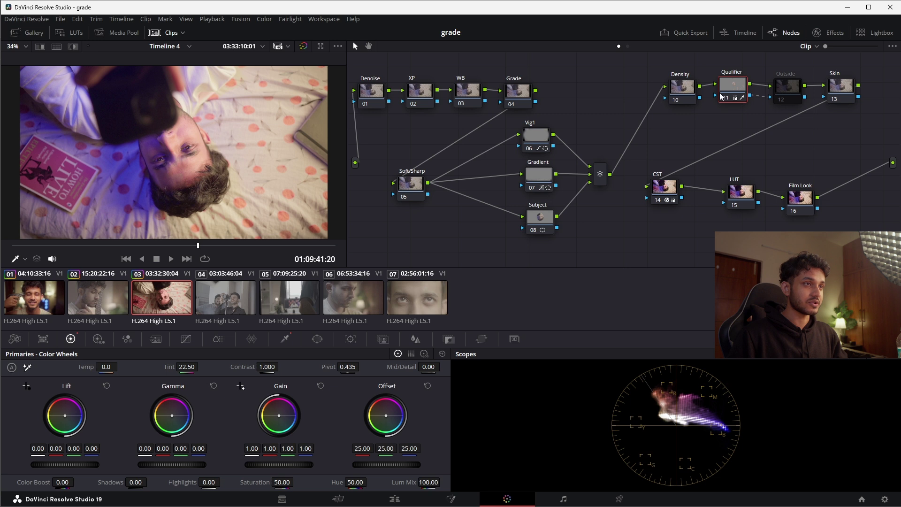
pyautogui.hotkey('ctrl', 'd')
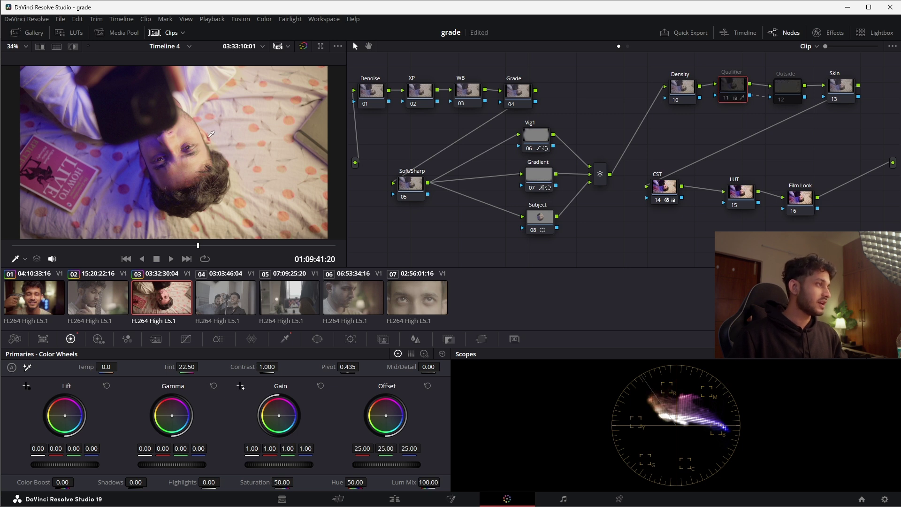
pyautogui.scroll(3, 208, 134)
pyautogui.scroll(2, 209, 134)
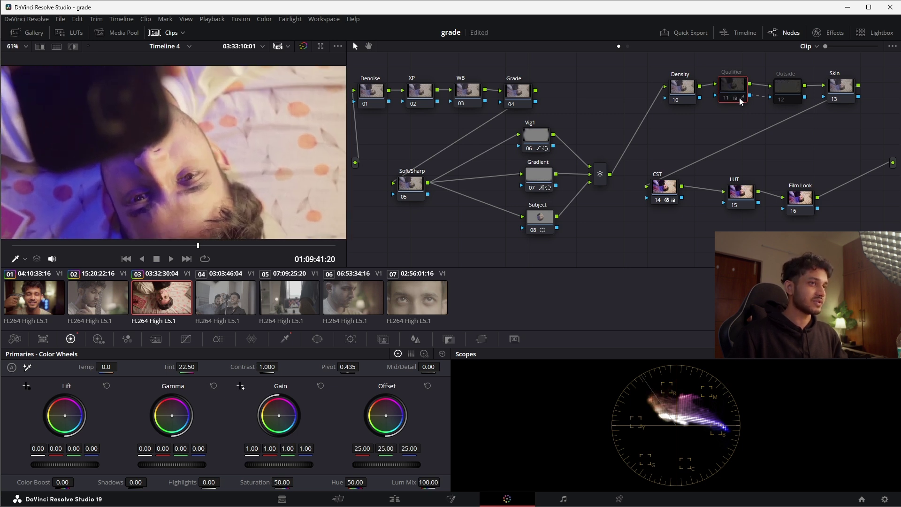
pyautogui.hotkey('ctrl', 'd')
pyautogui.hotkey('ctrl', 'd')
pyautogui.hotkey('ctrl', 'd')
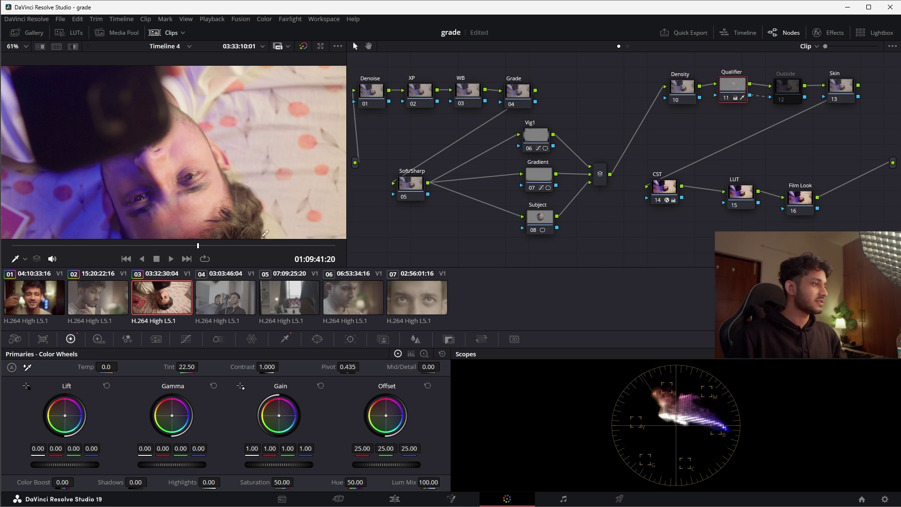
pyautogui.hotkey('shift', 'z')
# Apply the SLOG3 BASE still from the Bases gallery album to clip 04 and go to frame 01:10:26:21.
pyautogui.click(223, 301)
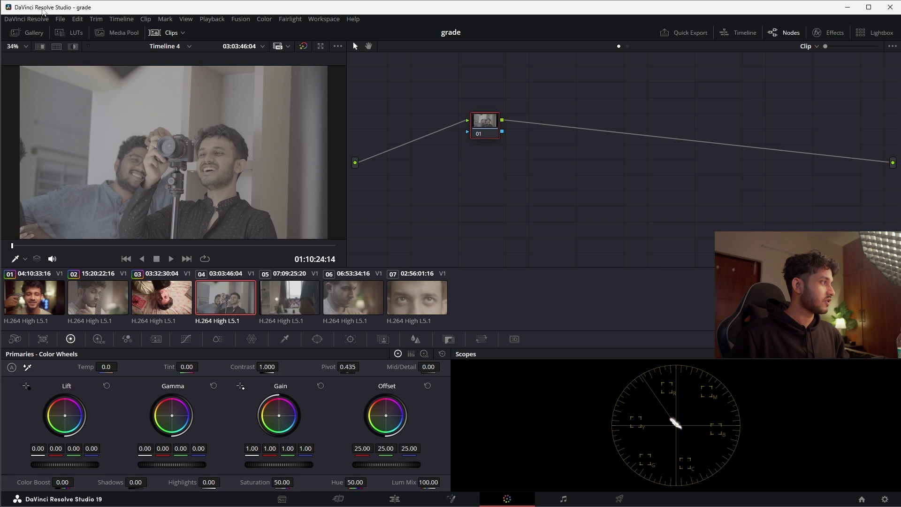
pyautogui.click(28, 33)
pyautogui.moveTo(158, 125); pyautogui.dragTo(352, 137)
pyautogui.moveTo(277, 246); pyautogui.dragTo(403, 246)
pyautogui.moveTo(282, 249)
pyautogui.mouseDown()
pyautogui.moveTo(259, 248)
pyautogui.moveTo(283, 252)
pyautogui.mouseUp()
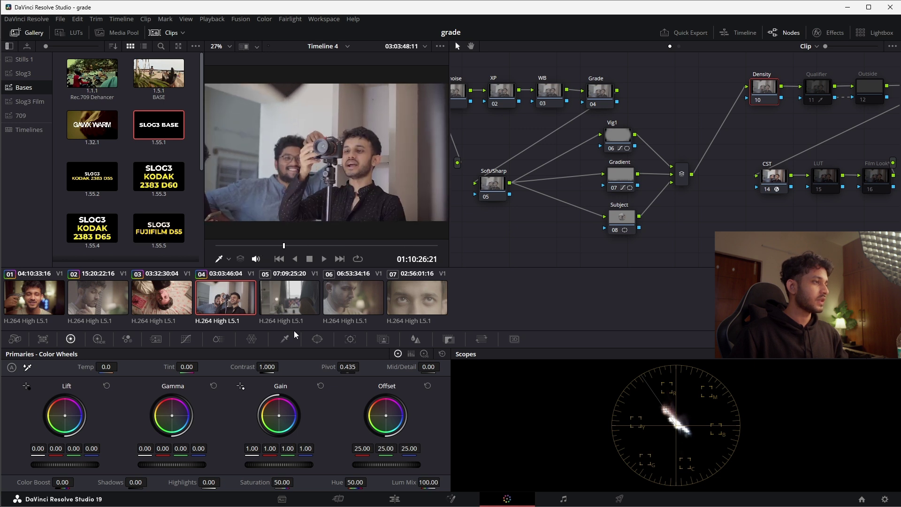
pyautogui.click(21, 32)
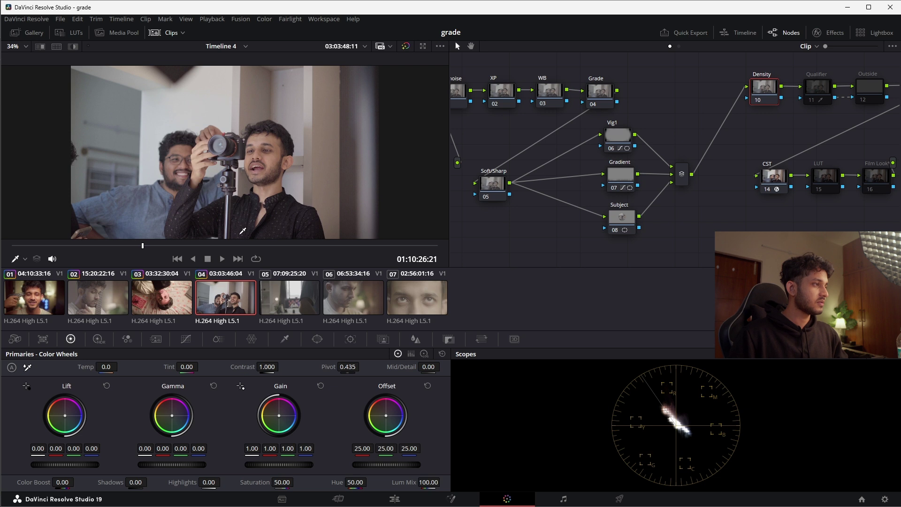
# Sample the face's skin in clip 04 with the Qualifier node and show the selection with Highlight.
pyautogui.scroll(-2, 283, 164)
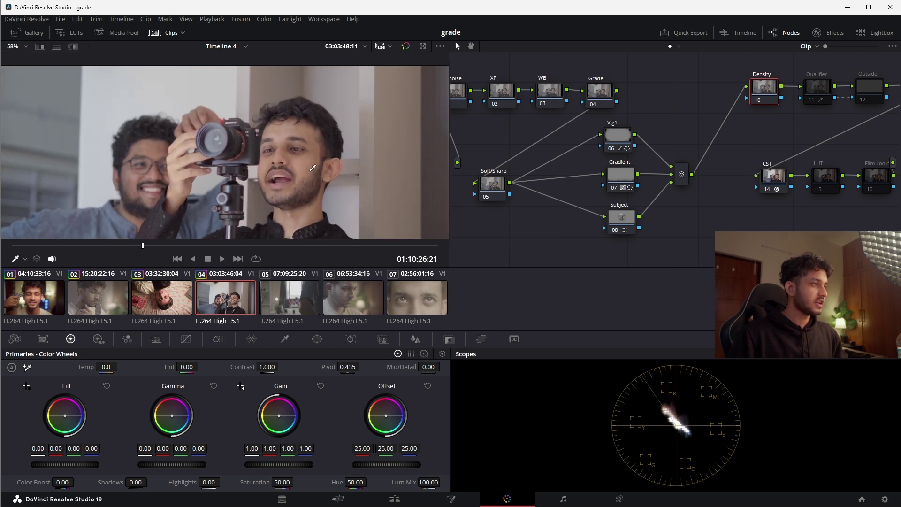
pyautogui.scroll(-2, 343, 173)
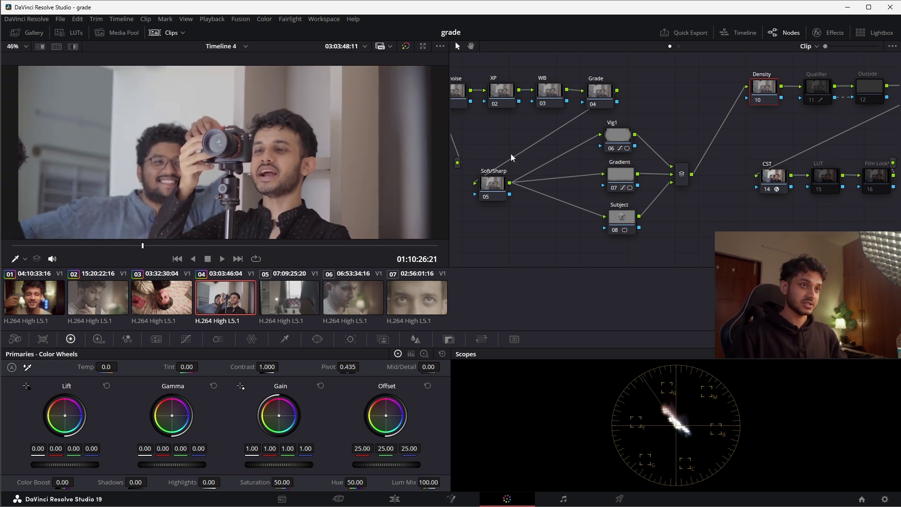
pyautogui.click(818, 88)
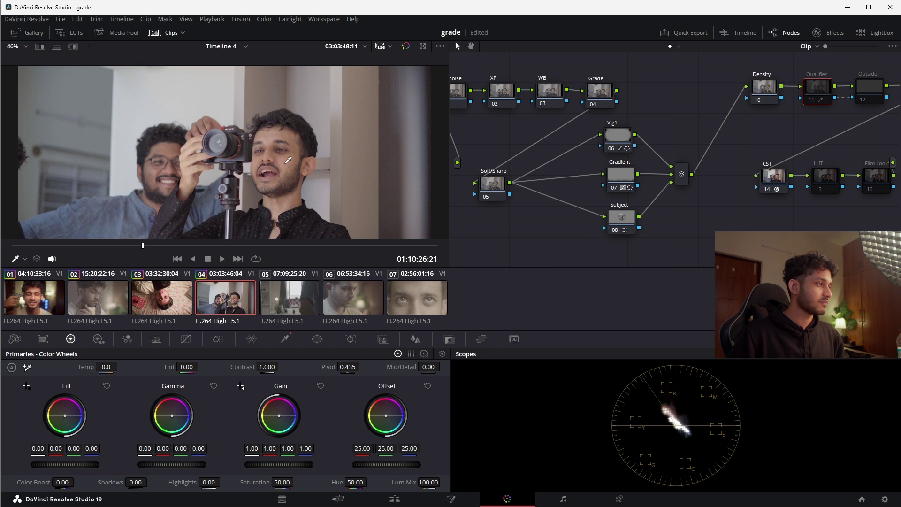
pyautogui.click(73, 46)
pyautogui.scroll(-2, 282, 152)
pyautogui.scroll(-1, 281, 153)
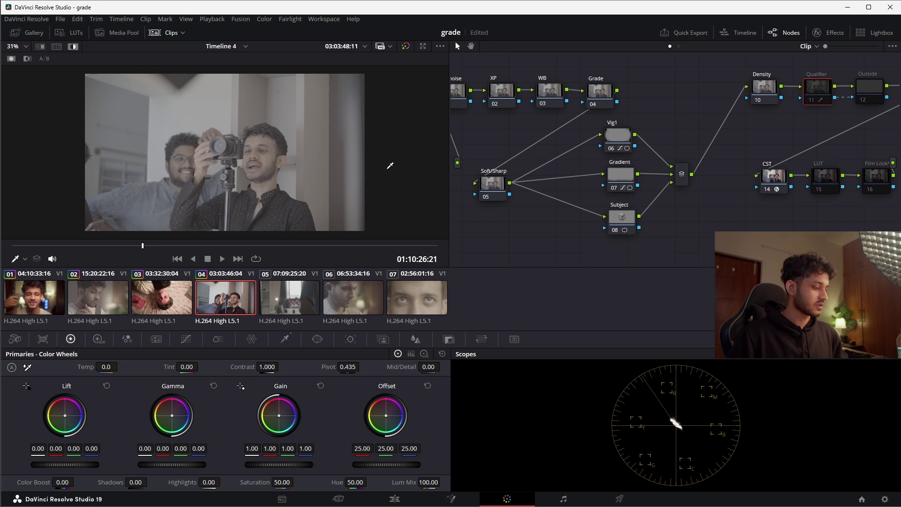
pyautogui.click(364, 164)
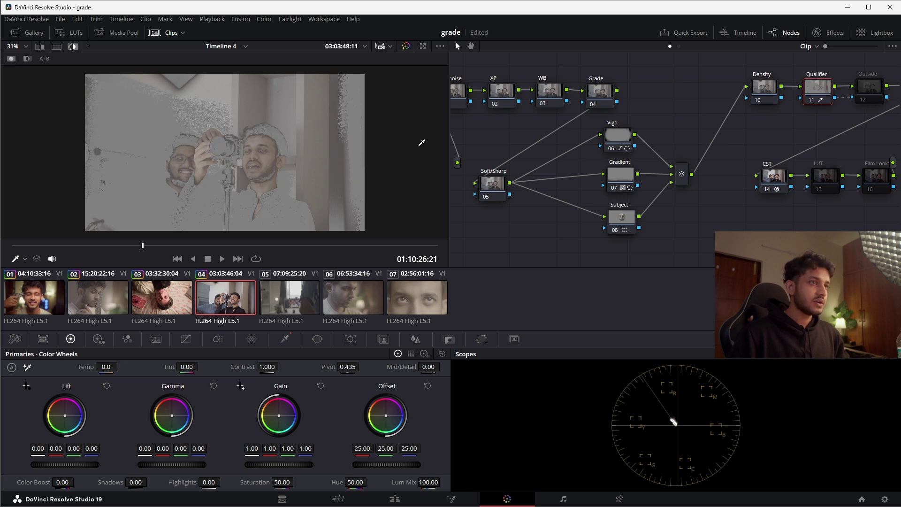
pyautogui.scroll(3, 268, 165)
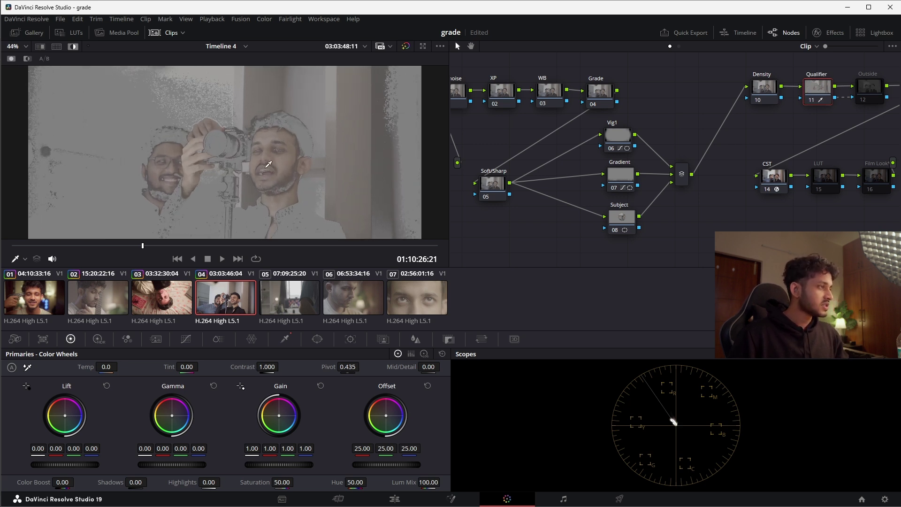
pyautogui.scroll(-1, 268, 165)
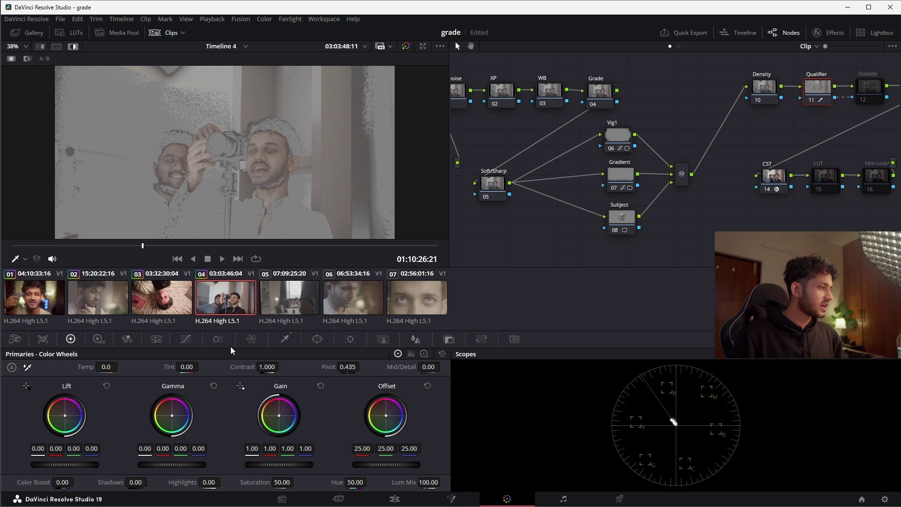
# Set the skin key's low saturation limit to 0.7 in the HSL qualifier and inspect the highlighted faces.
pyautogui.click(285, 339)
pyautogui.moveTo(8, 430); pyautogui.dragTo(9, 431)
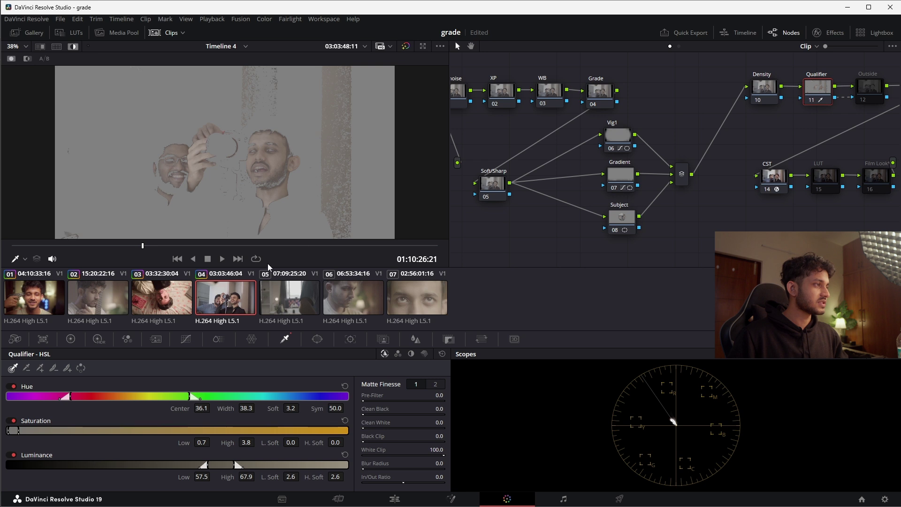
pyautogui.scroll(2, 173, 137)
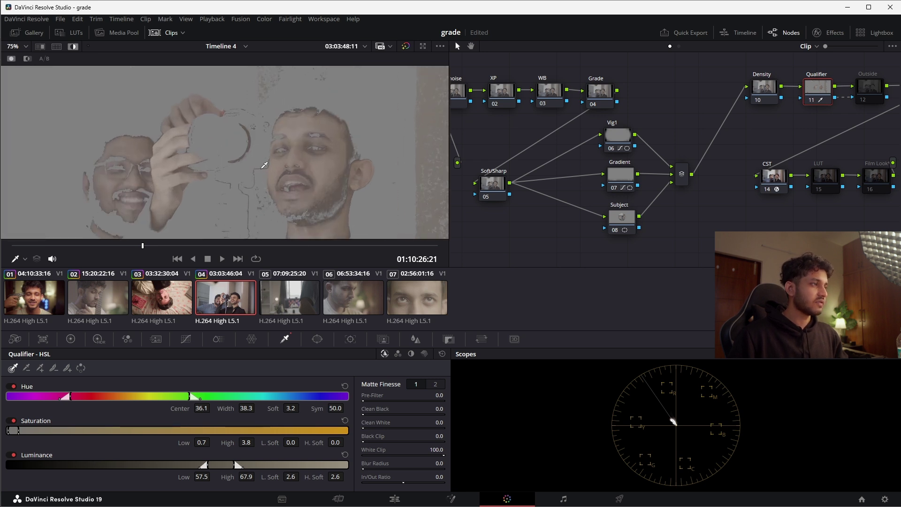
pyautogui.scroll(-2, 263, 165)
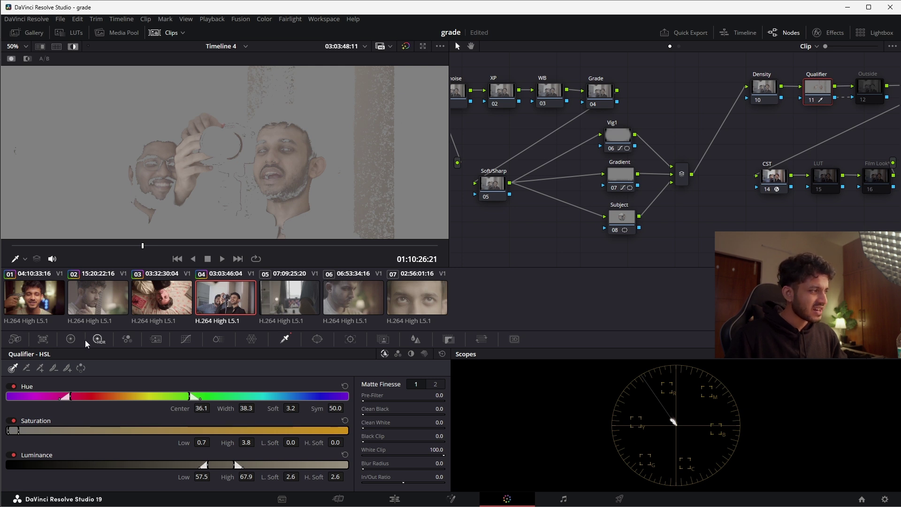
# Set the tint of clip 04's Qualifier node to 1.50 in the color wheels and turn off Highlight.
pyautogui.click(71, 339)
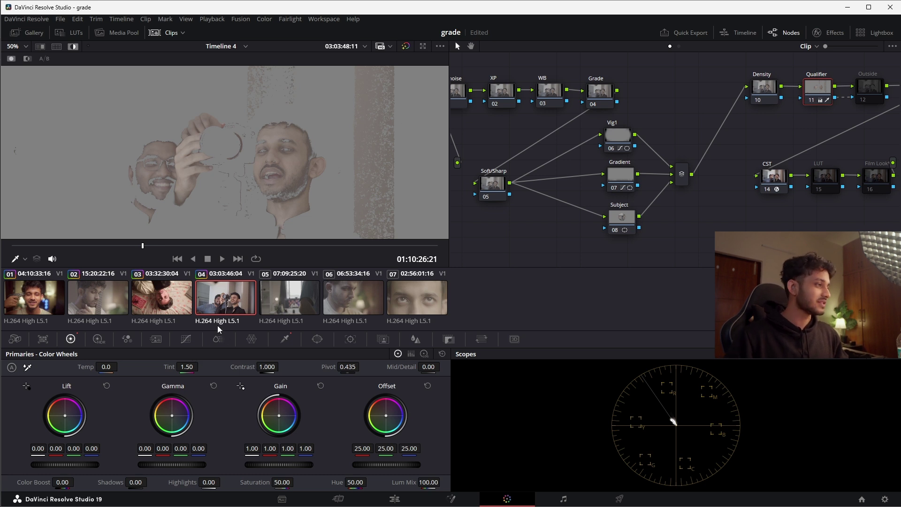
pyautogui.click(73, 46)
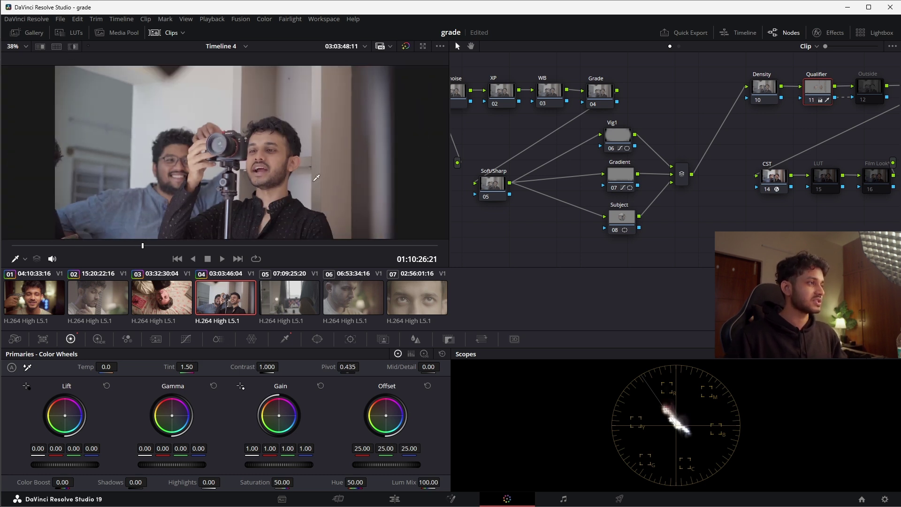
pyautogui.scroll(-3, 306, 177)
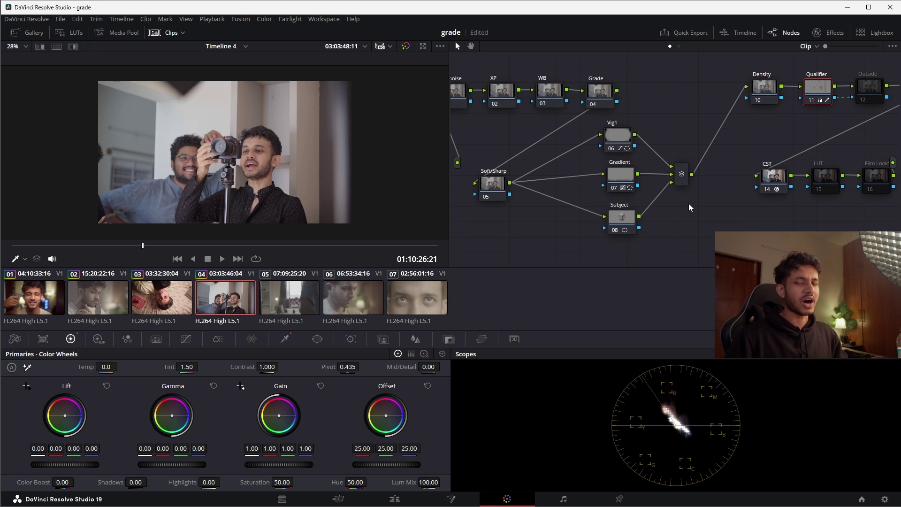
# Apply the SLOG3 BASE still from the Bases gallery album to clip 05 at frame 01:10:55:21.
pyautogui.click(298, 299)
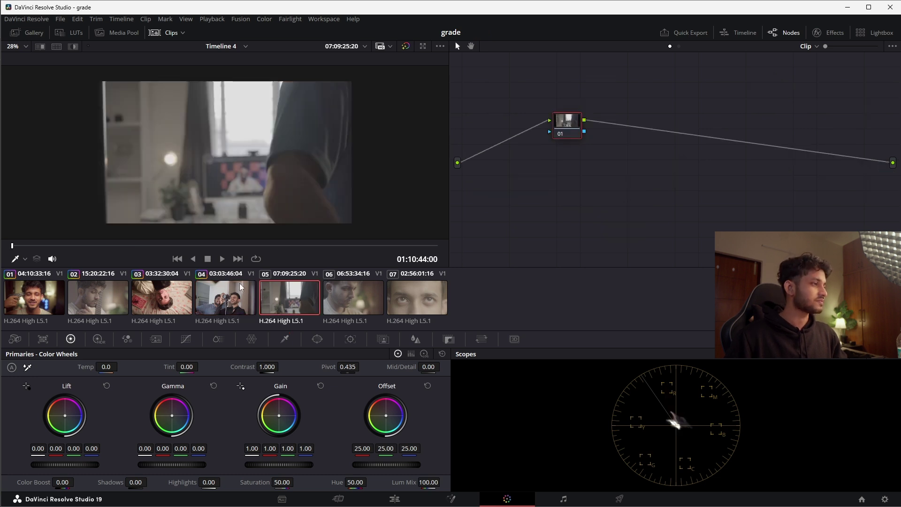
pyautogui.moveTo(177, 246)
pyautogui.mouseDown()
pyautogui.moveTo(201, 246)
pyautogui.moveTo(177, 246)
pyautogui.mouseUp()
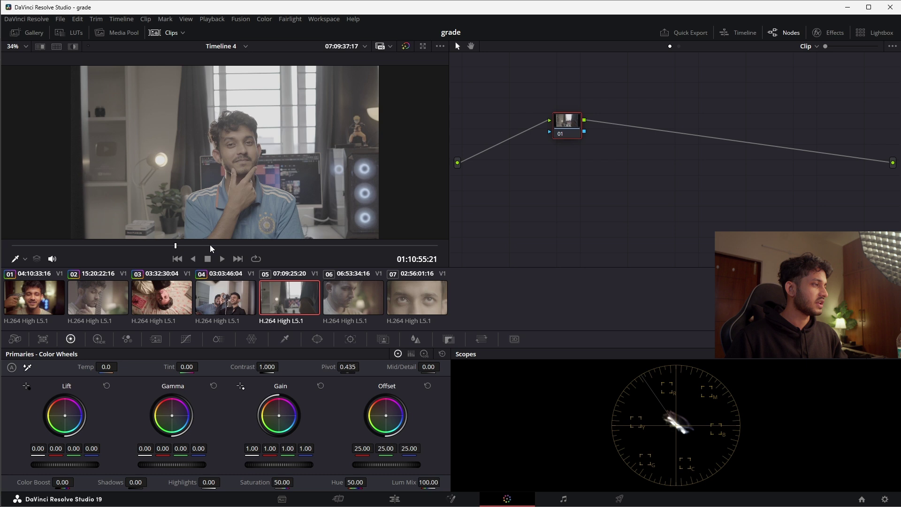
pyautogui.click(15, 32)
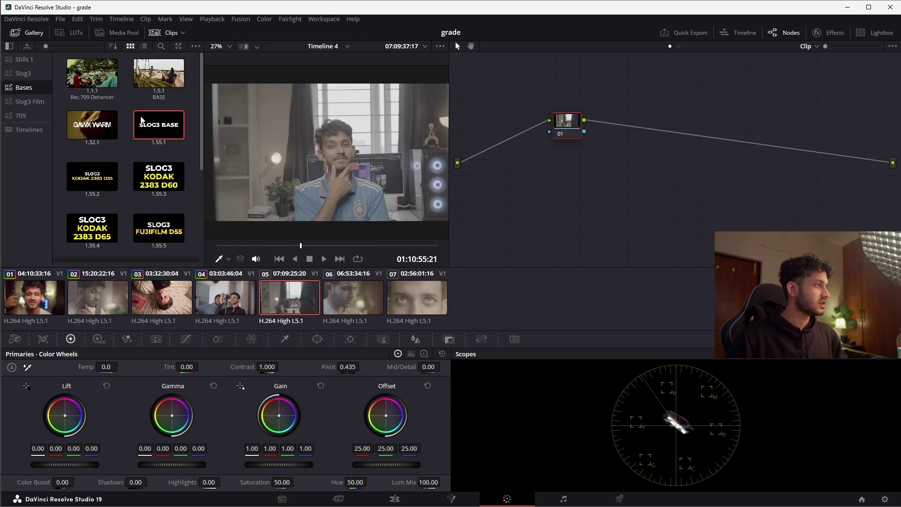
pyautogui.middleClick(158, 118)
pyautogui.click(15, 32)
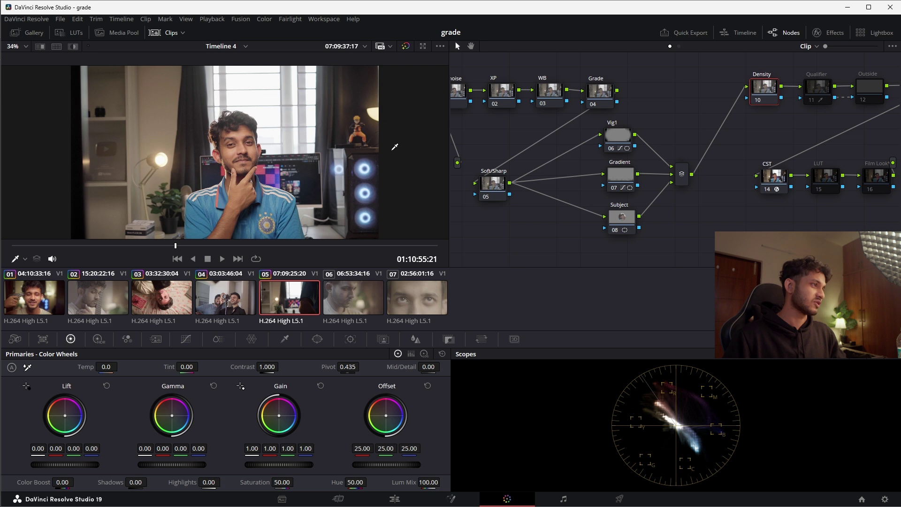
# Enable clip 05's Qualifier node, show its selection with Highlight and set the key's low saturation limit to 1.3.
pyautogui.click(814, 89)
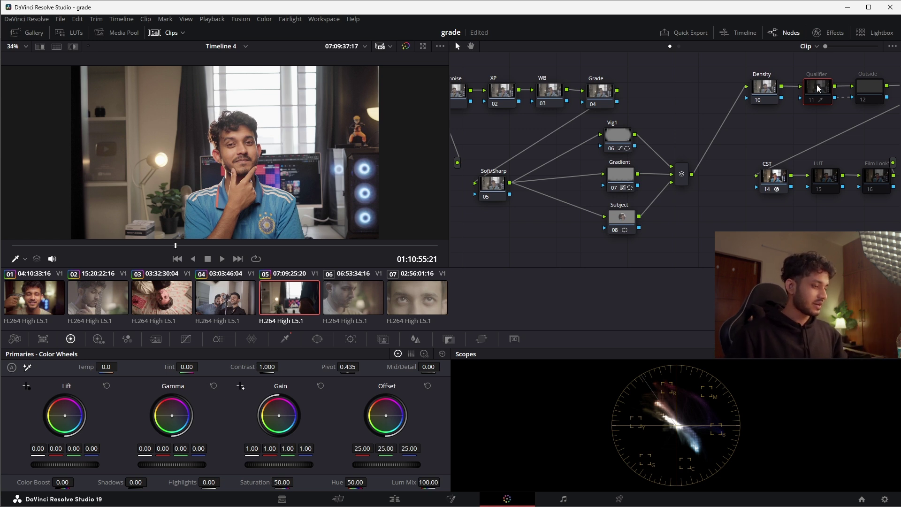
pyautogui.hotkey('ctrl', 'd')
pyautogui.click(285, 339)
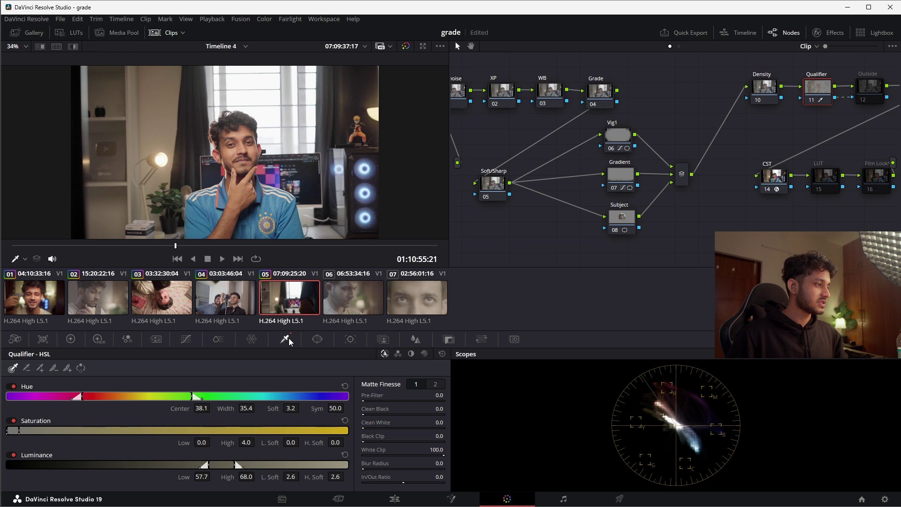
pyautogui.click(73, 46)
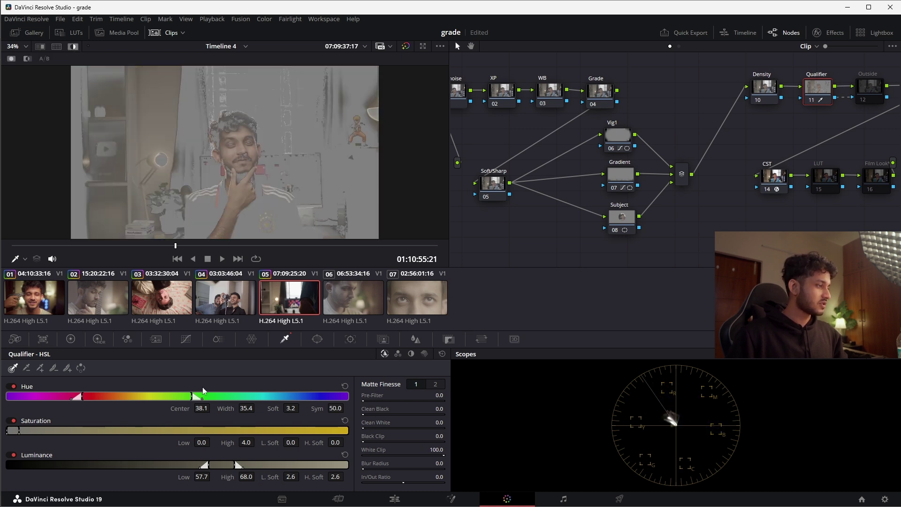
pyautogui.moveTo(7, 430); pyautogui.dragTo(11, 431)
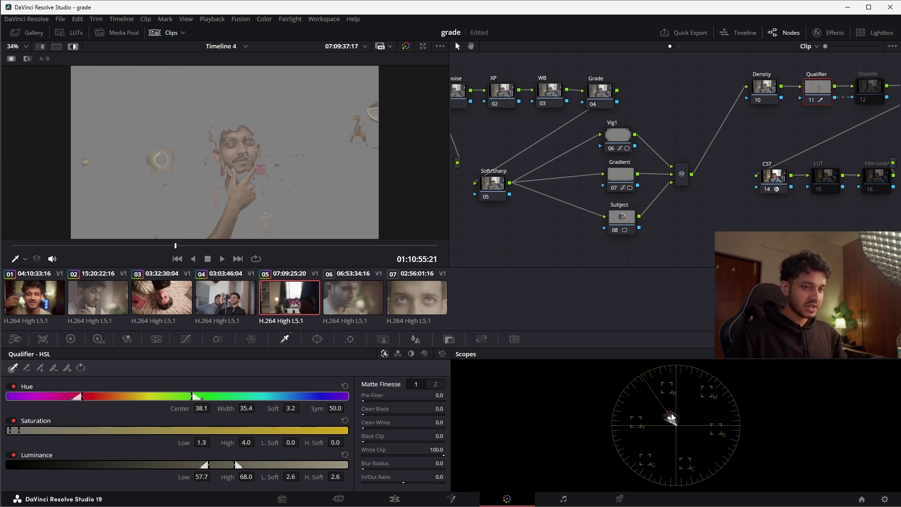
# Set the tint of clip 05's Qualifier node to 9.50 and compare the unhighlighted face with the node off and on.
pyautogui.click(71, 339)
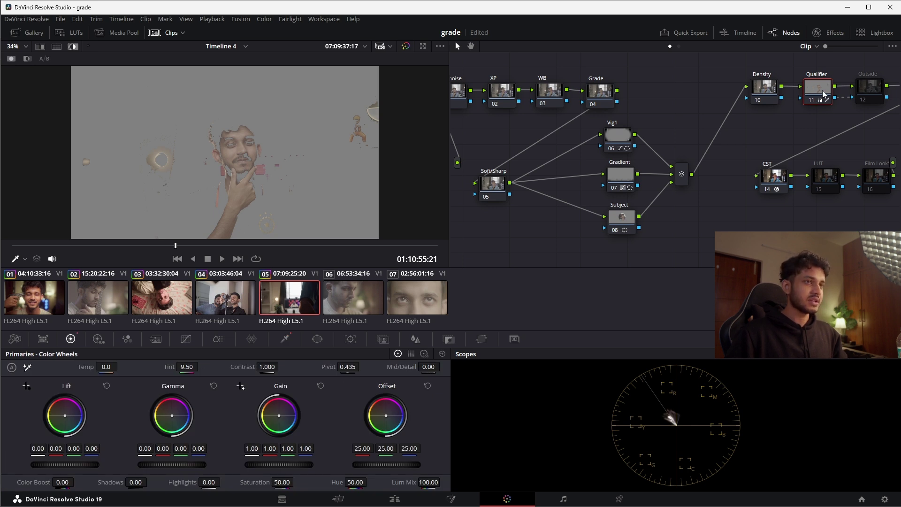
pyautogui.click(810, 96)
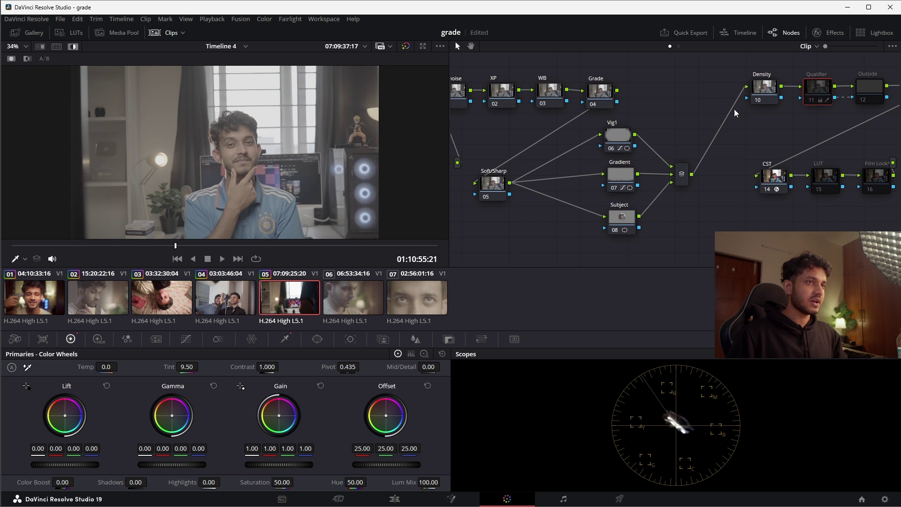
pyautogui.click(76, 47)
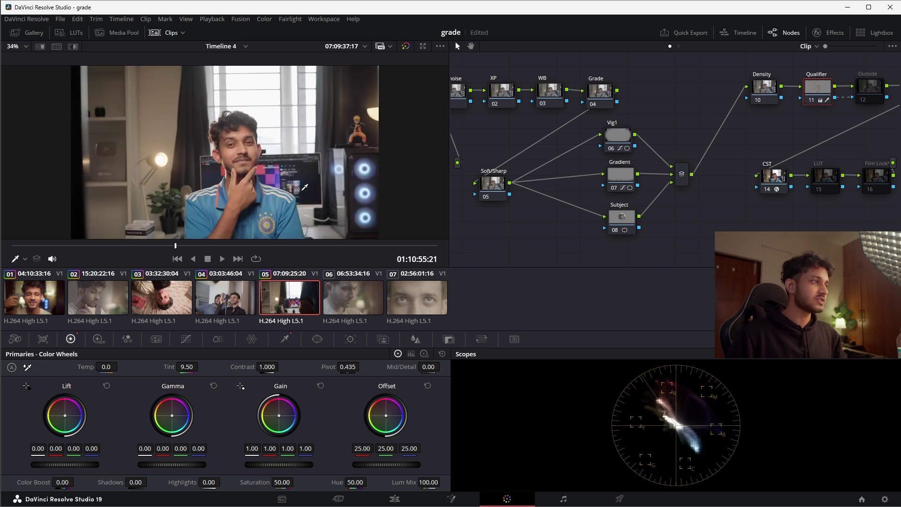
pyautogui.scroll(5, 305, 187)
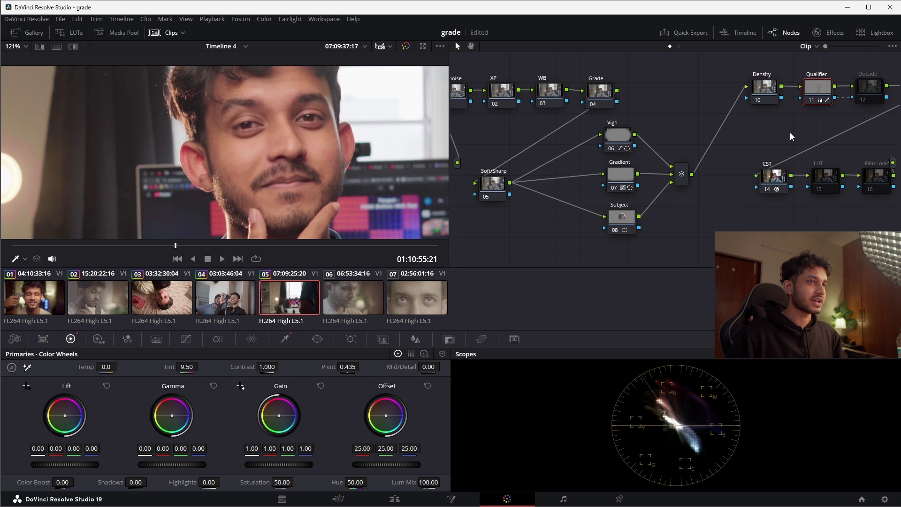
pyautogui.scroll(1, 304, 165)
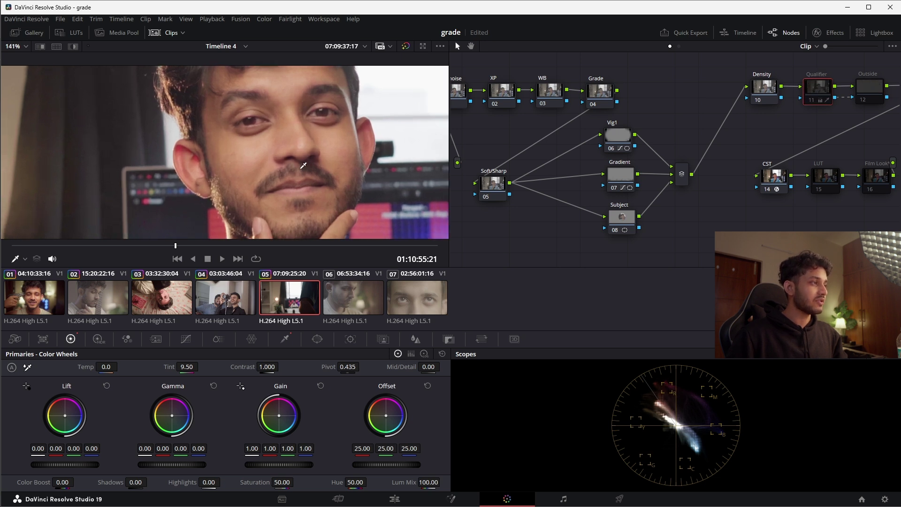
pyautogui.scroll(-2, 283, 185)
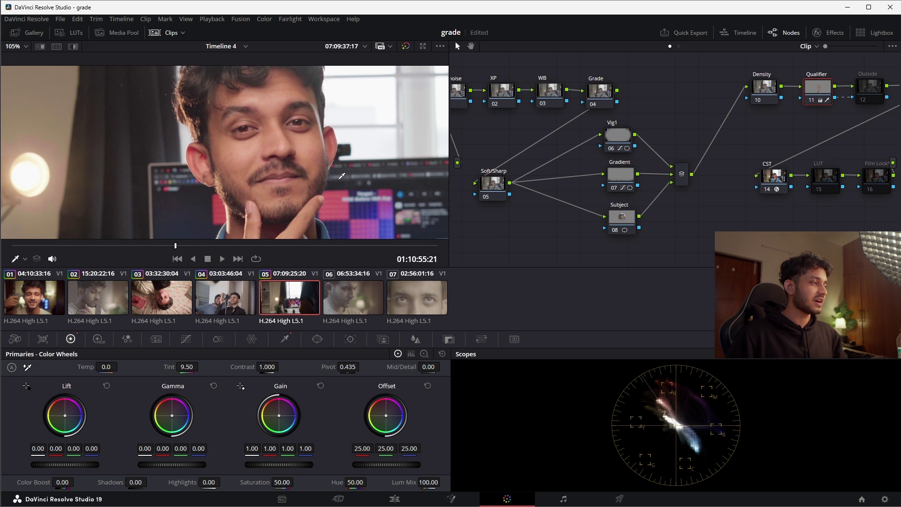
pyautogui.hotkey('shift', 'z')
# Apply the SLOG3 BASE gallery still to clips 06 and 07 and return to clip 06.
pyautogui.click(348, 293)
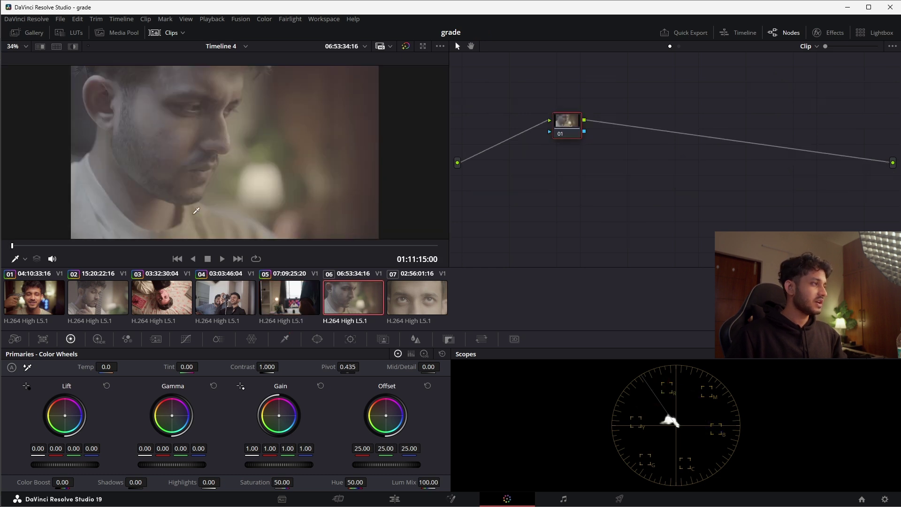
pyautogui.click(26, 35)
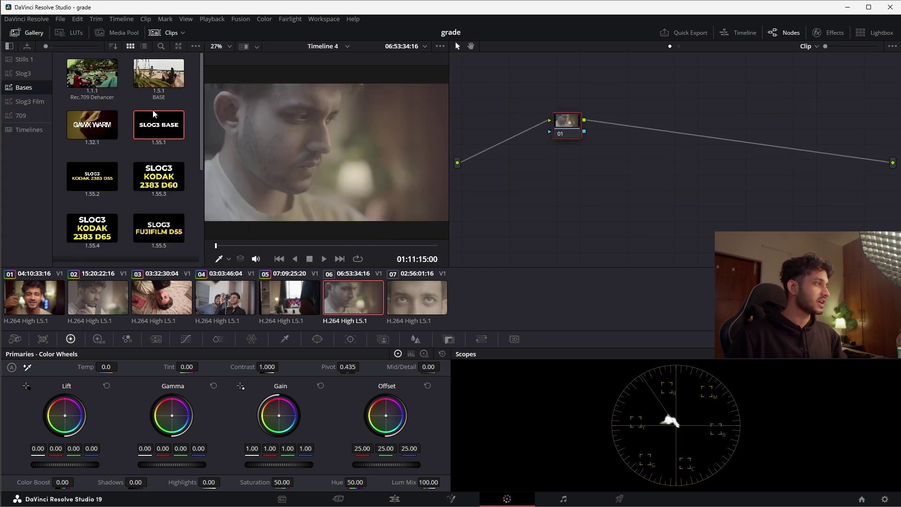
pyautogui.moveTo(157, 123); pyautogui.dragTo(287, 233)
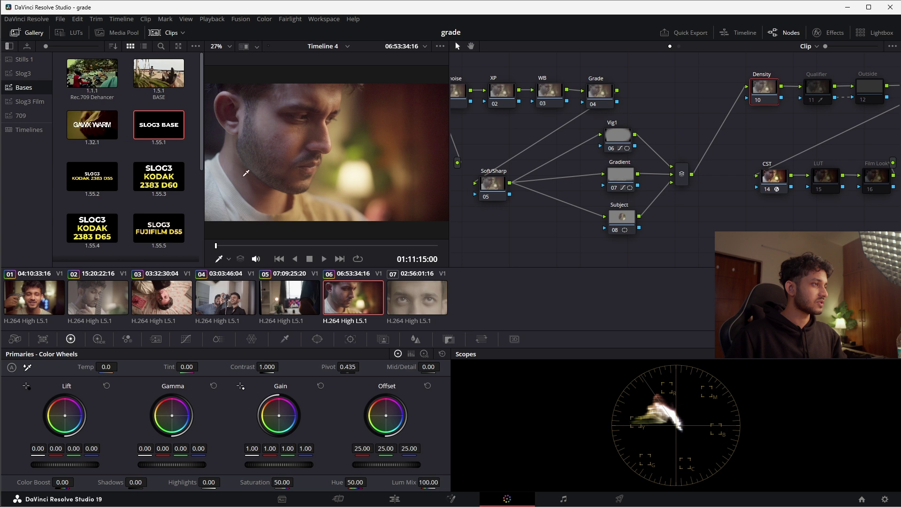
pyautogui.click(414, 297)
pyautogui.moveTo(157, 117); pyautogui.dragTo(305, 155)
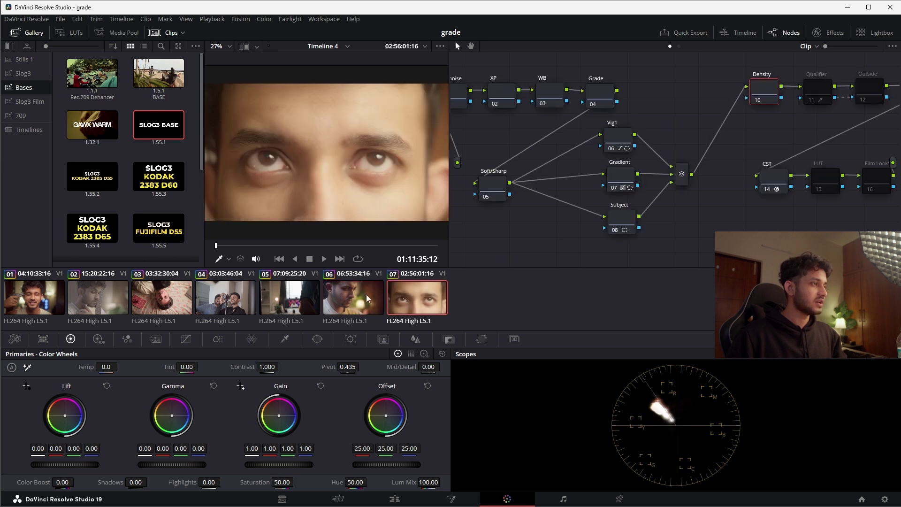
pyautogui.click(354, 303)
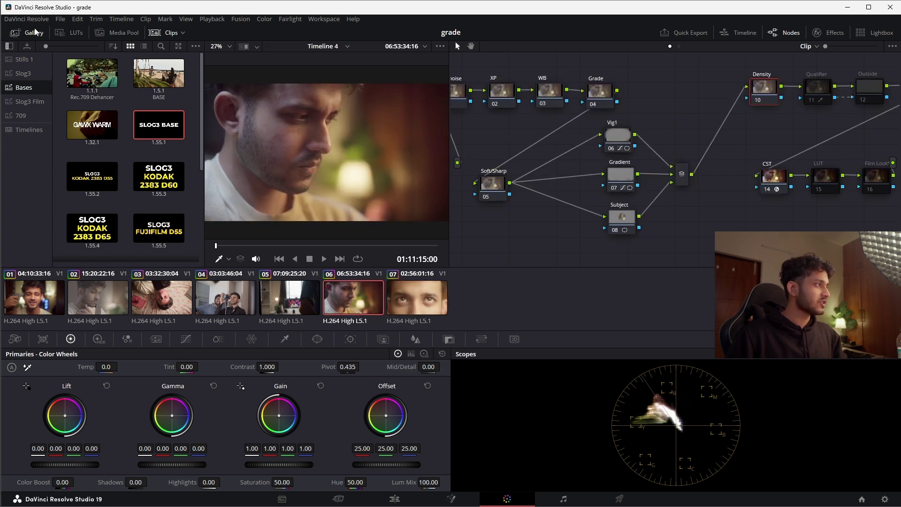
pyautogui.click(17, 32)
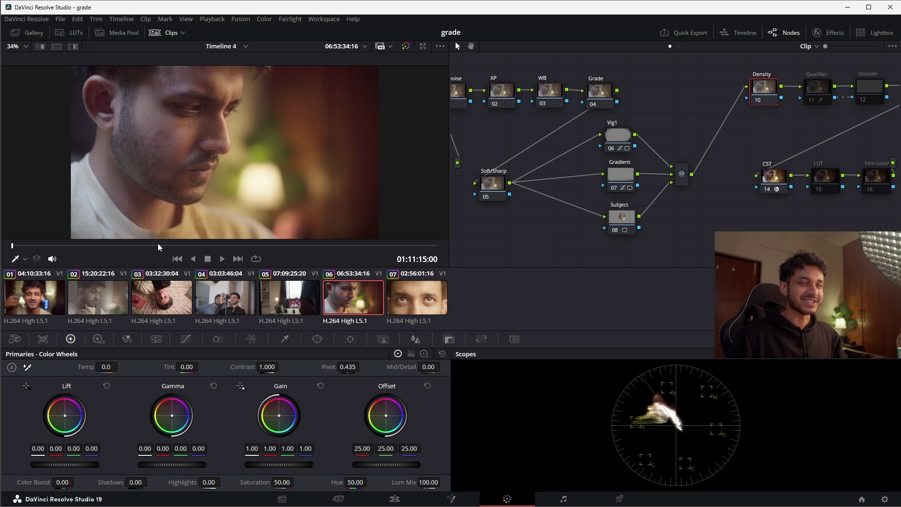
# Enable clip 06's Qualifier node at frame 01:11:20:15 and show its HSL selection with Highlight.
pyautogui.click(130, 245)
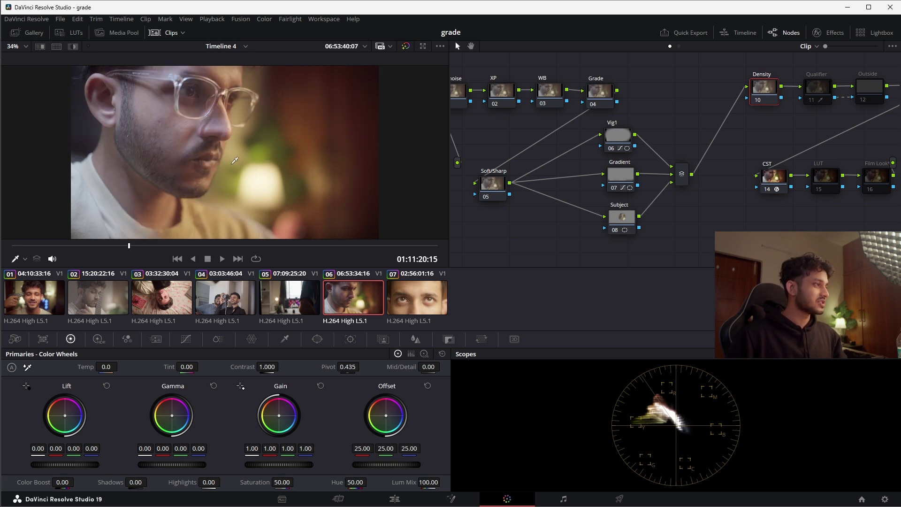
pyautogui.scroll(3, 199, 162)
pyautogui.scroll(-4, 201, 162)
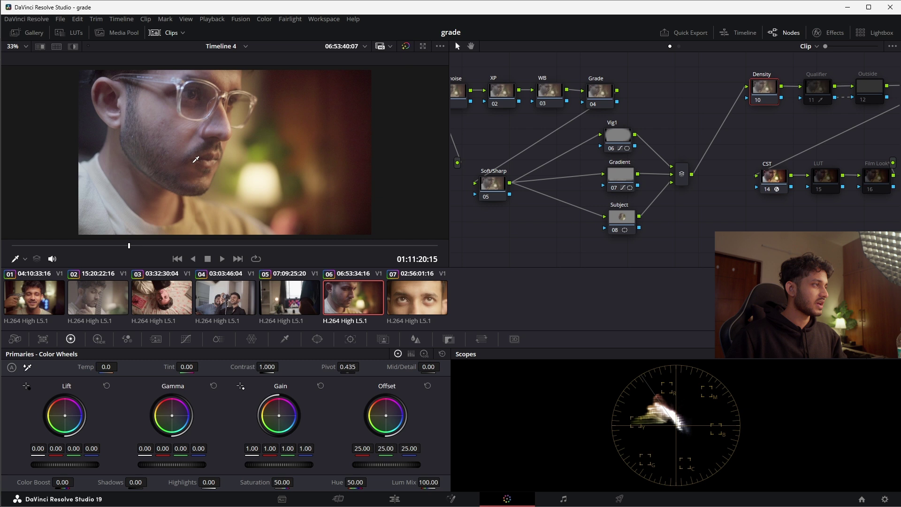
pyautogui.click(818, 89)
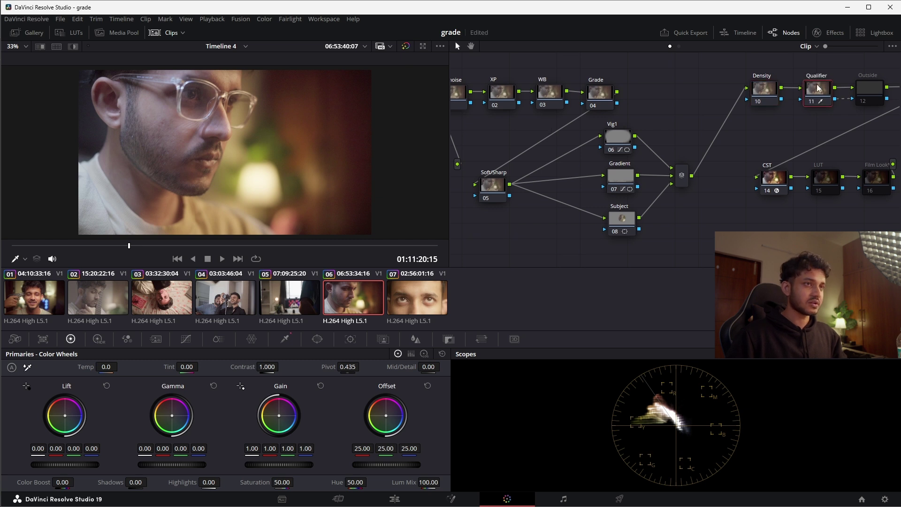
pyautogui.click(285, 339)
pyautogui.click(73, 46)
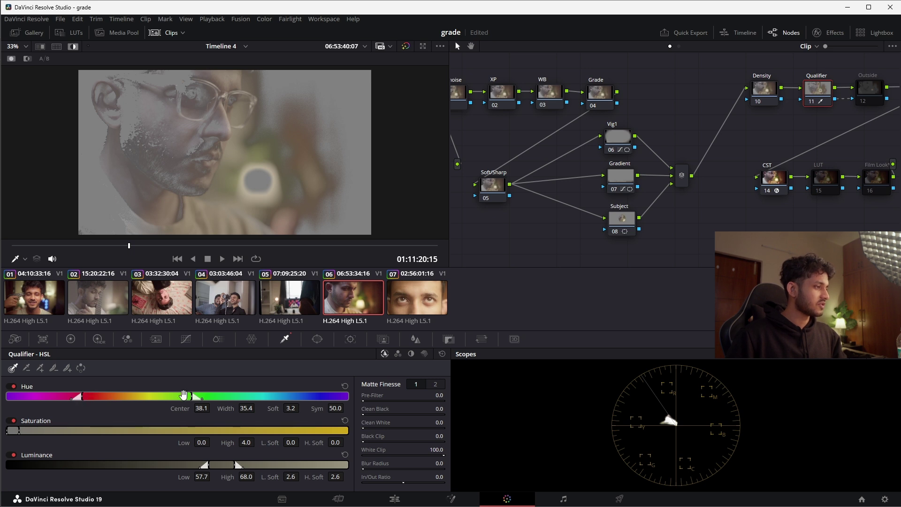
# Refine clip 06's skin key with hue center 22.0, hue width 34.1 and high saturation limit 13.4.
pyautogui.moveTo(192, 397); pyautogui.dragTo(48, 397)
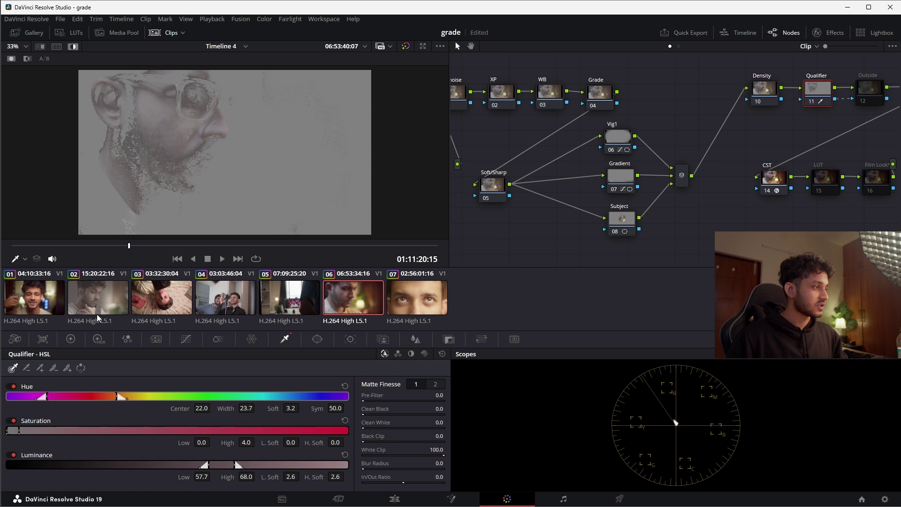
pyautogui.moveTo(128, 248); pyautogui.dragTo(131, 245)
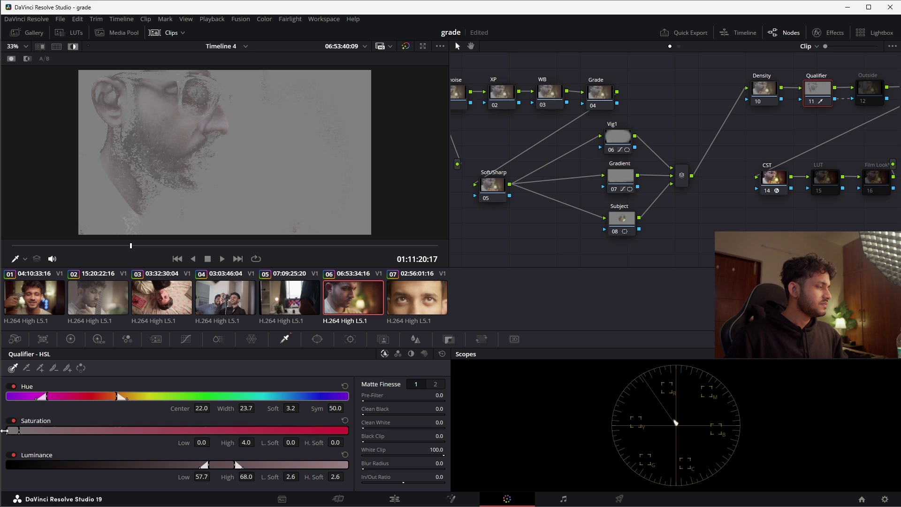
pyautogui.moveTo(19, 429); pyautogui.dragTo(55, 431)
pyautogui.moveTo(116, 396)
pyautogui.mouseDown()
pyautogui.moveTo(139, 396)
pyautogui.moveTo(131, 394)
pyautogui.mouseUp()
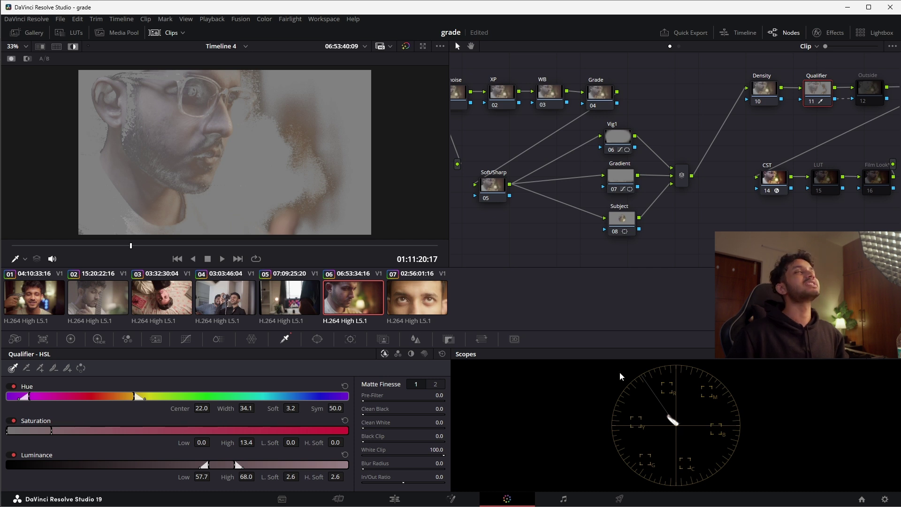
# Set the tint of clip 06's Qualifier node to 12.00 and turn off Highlight to inspect the face up close.
pyautogui.click(80, 341)
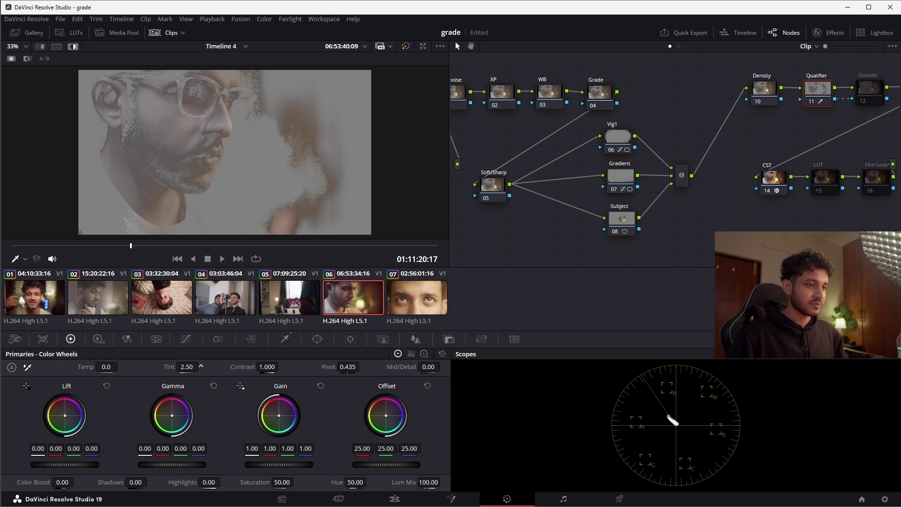
pyautogui.moveTo(186, 367); pyautogui.dragTo(197, 367)
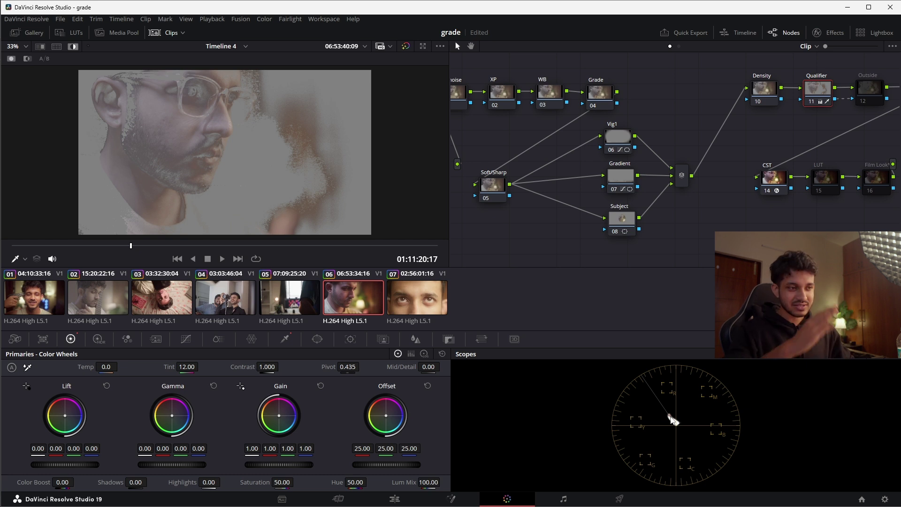
pyautogui.click(73, 47)
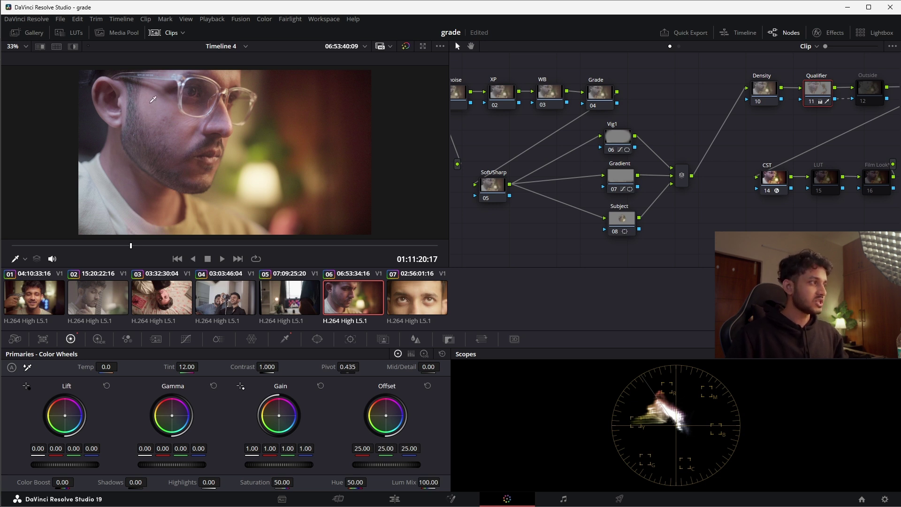
pyautogui.scroll(4, 164, 110)
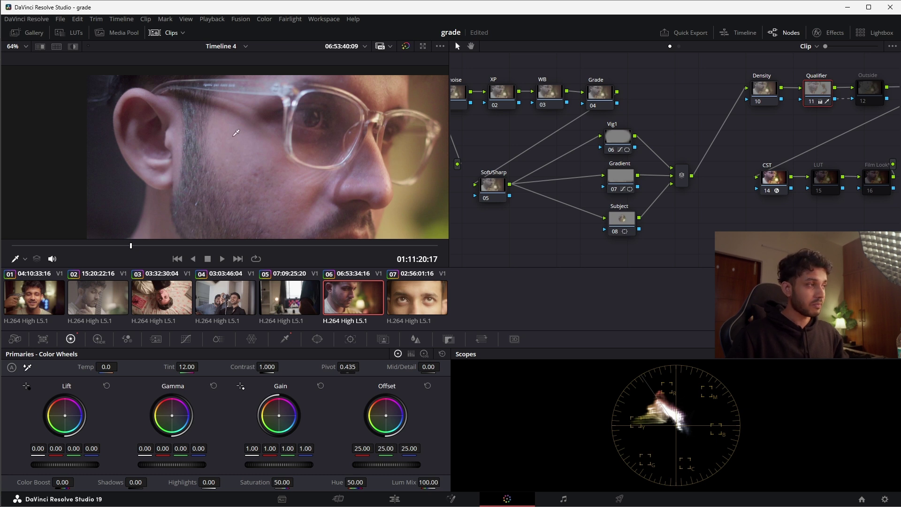
pyautogui.scroll(-4, 264, 145)
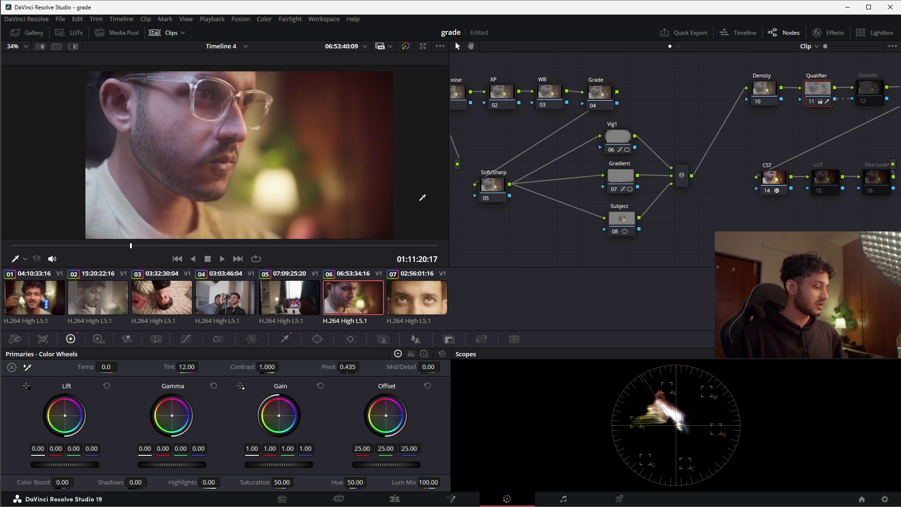
# Compare clip 06's face with the Qualifier node off and on, and reduce the node's tint to 5.50.
pyautogui.hotkey('ctrl', 'd')
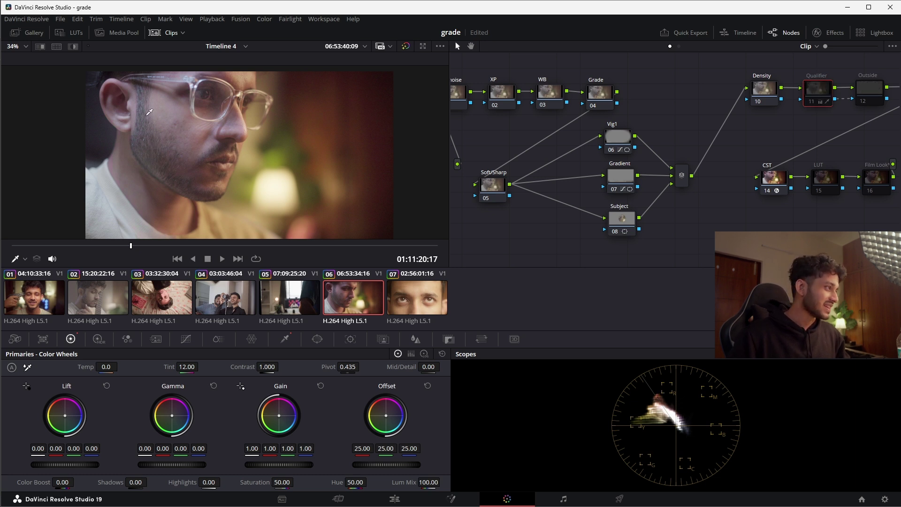
pyautogui.scroll(1, 143, 120)
pyautogui.scroll(-1, 137, 134)
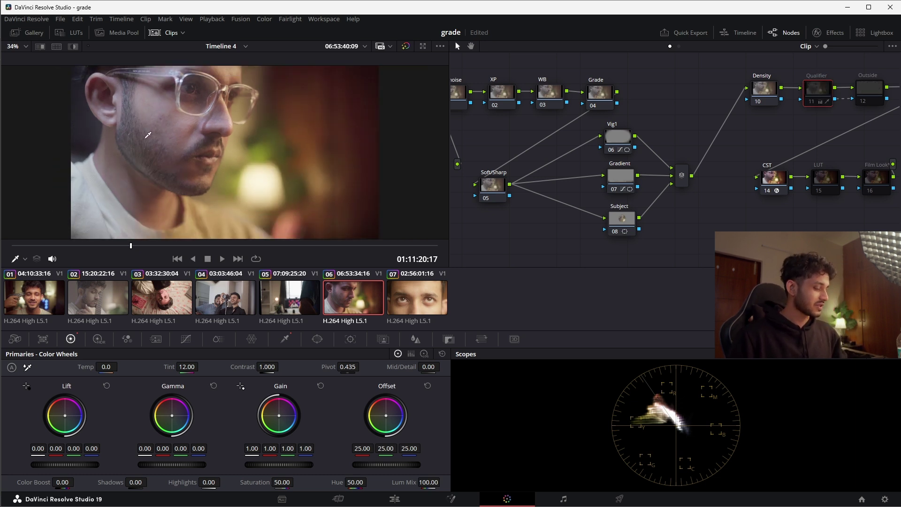
pyautogui.hotkey('ctrl', 'd')
pyautogui.moveTo(186, 368); pyautogui.dragTo(157, 368)
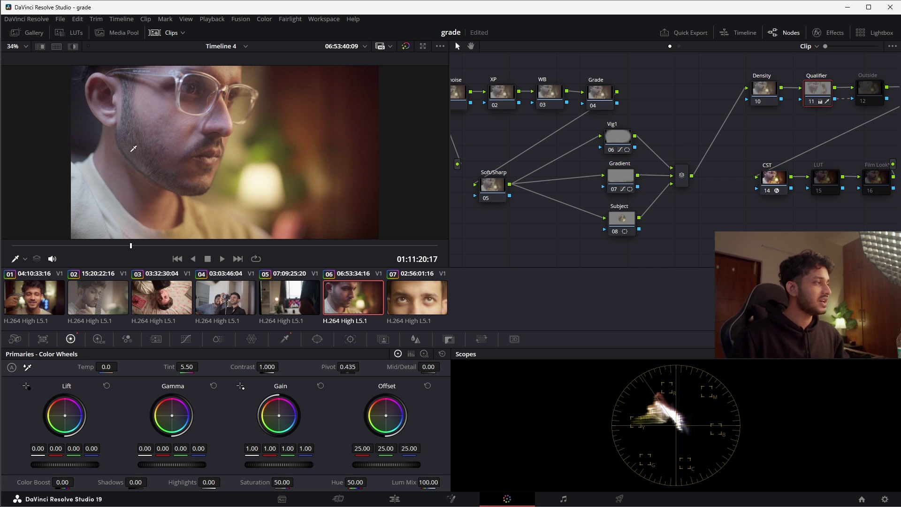
# Examine the skin in clip 07 at several frames and settle on frame 01:11:42:05.
pyautogui.scroll(1, 137, 115)
pyautogui.scroll(-2, 127, 115)
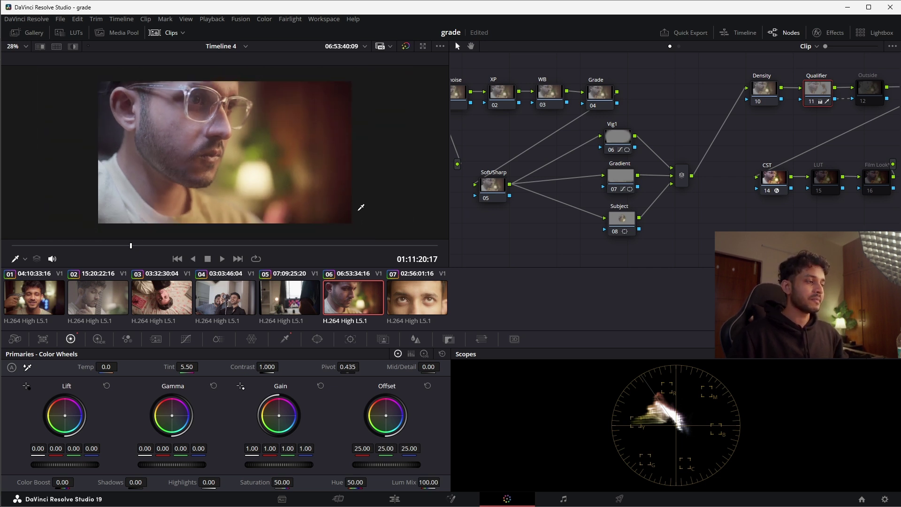
pyautogui.scroll(1, 361, 207)
pyautogui.press('Down')
pyautogui.click(153, 245)
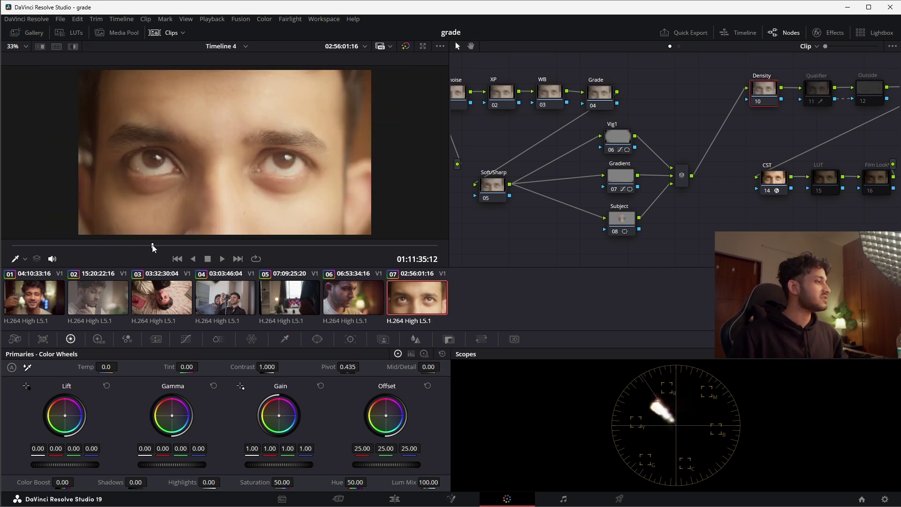
pyautogui.click(192, 245)
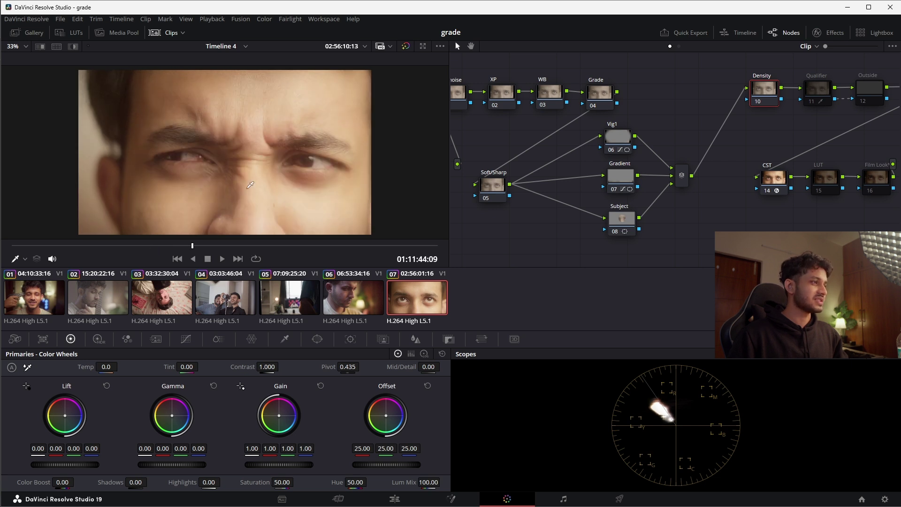
pyautogui.click(213, 245)
pyautogui.click(240, 247)
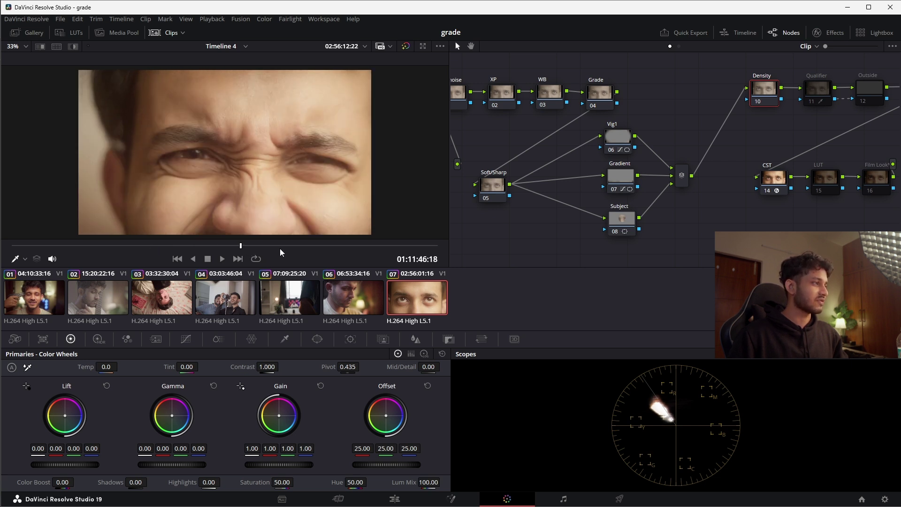
pyautogui.click(148, 247)
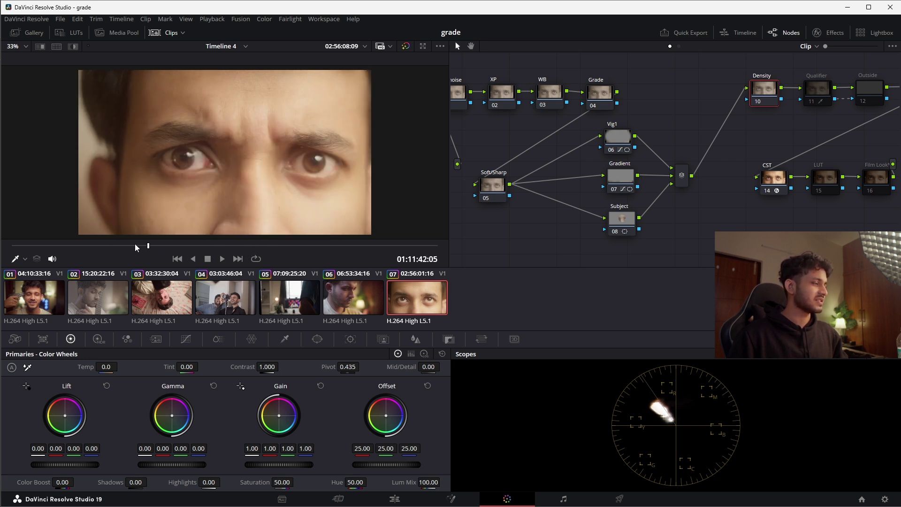
# Enable clip 07's Qualifier node, show its HSL selection with Highlight, and set the low saturation limit to 1.4.
pyautogui.click(825, 89)
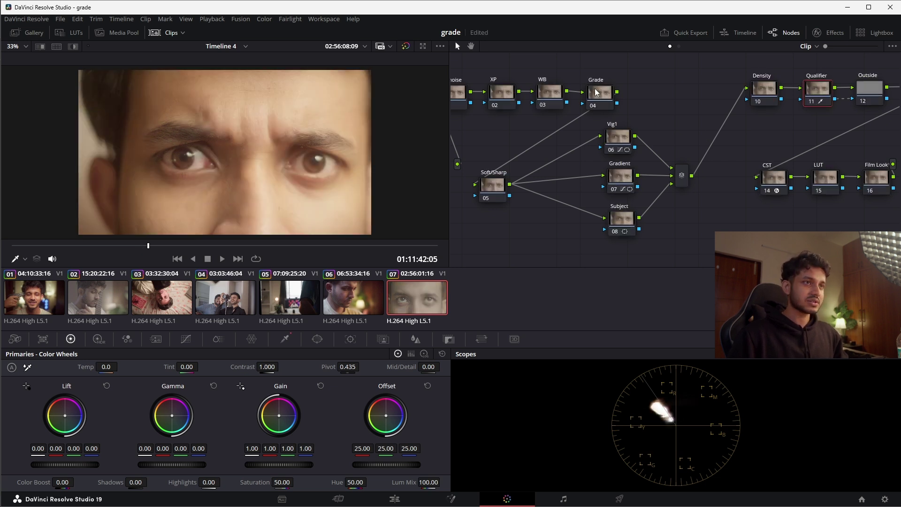
pyautogui.click(73, 46)
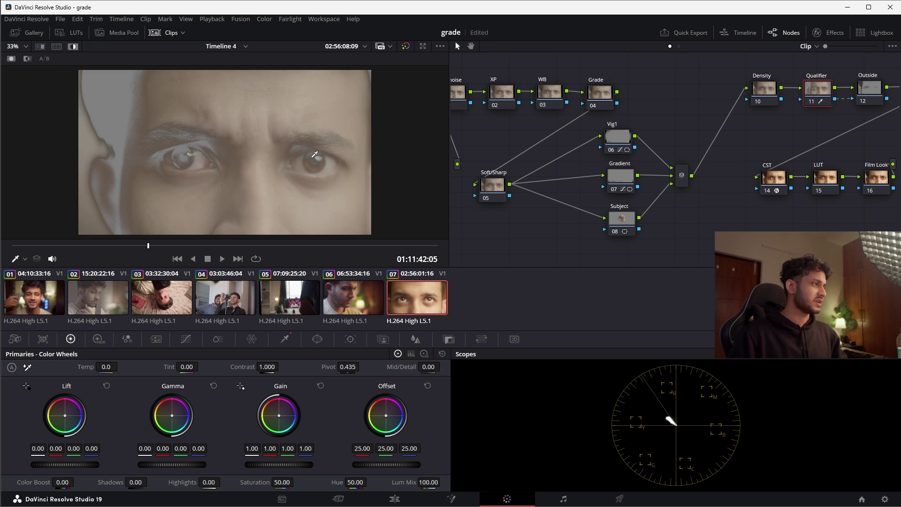
pyautogui.click(186, 339)
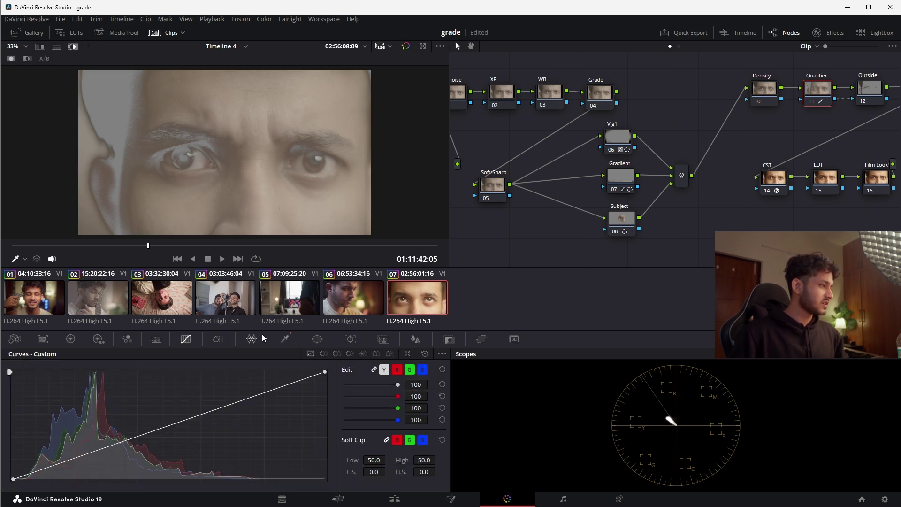
pyautogui.click(285, 339)
pyautogui.moveTo(8, 430); pyautogui.dragTo(11, 431)
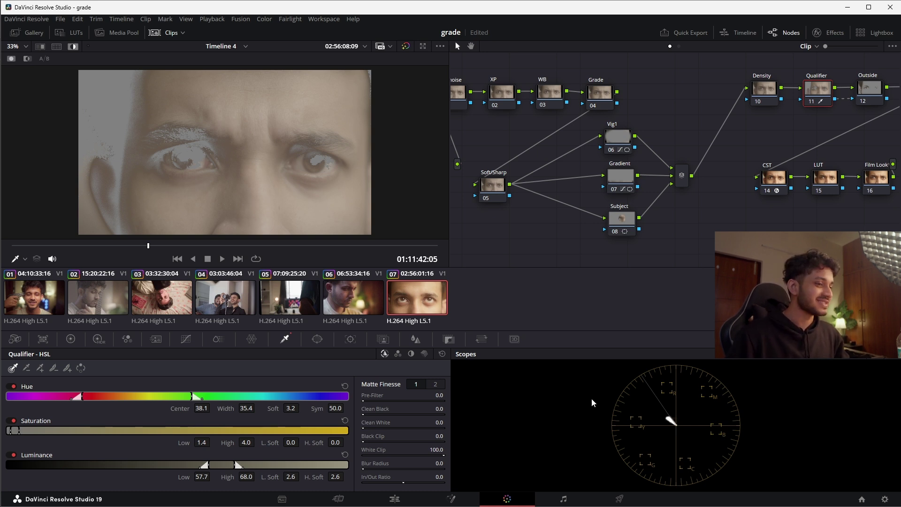
# Lower the green Offset of clip 07's Qualifier node to 22.44 and turn off Highlight.
pyautogui.click(71, 339)
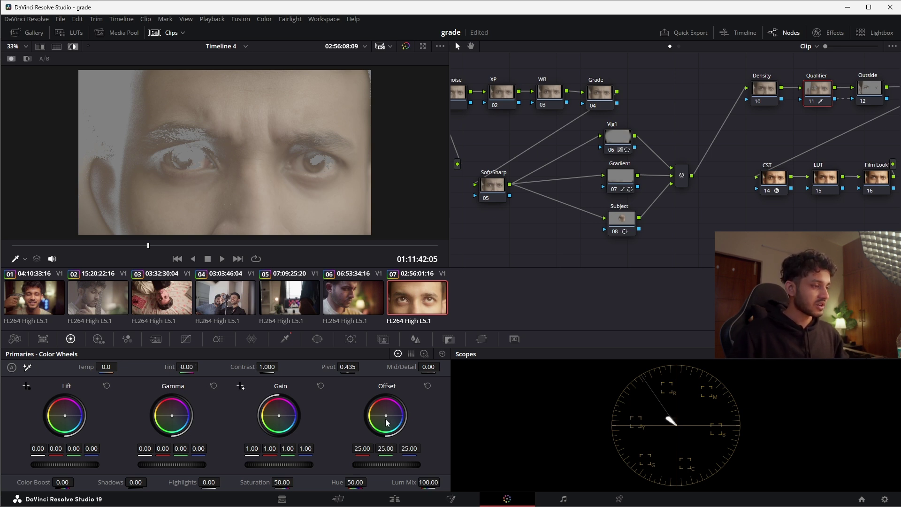
pyautogui.moveTo(387, 449)
pyautogui.mouseDown()
pyautogui.moveTo(370, 448)
pyautogui.moveTo(596, 418)
pyautogui.mouseUp()
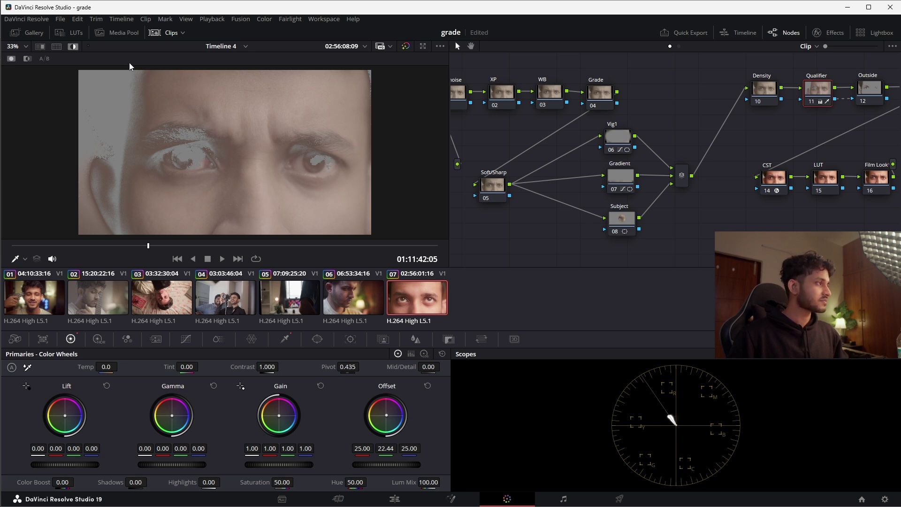
pyautogui.click(73, 46)
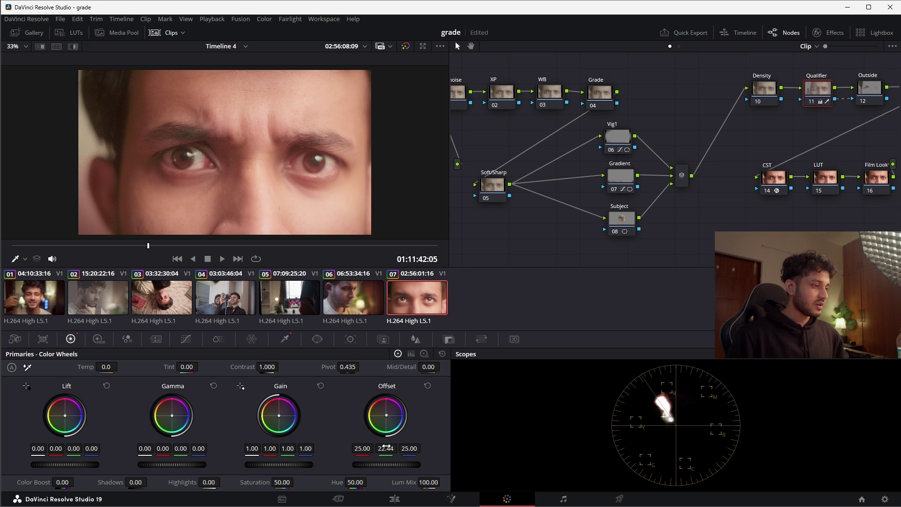
# Fine-tune clip 07's green Offset to 22.60, inspect the face up close, and return to clip 06.
pyautogui.moveTo(386, 449)
pyautogui.mouseDown()
pyautogui.moveTo(407, 449)
pyautogui.moveTo(389, 448)
pyautogui.mouseUp()
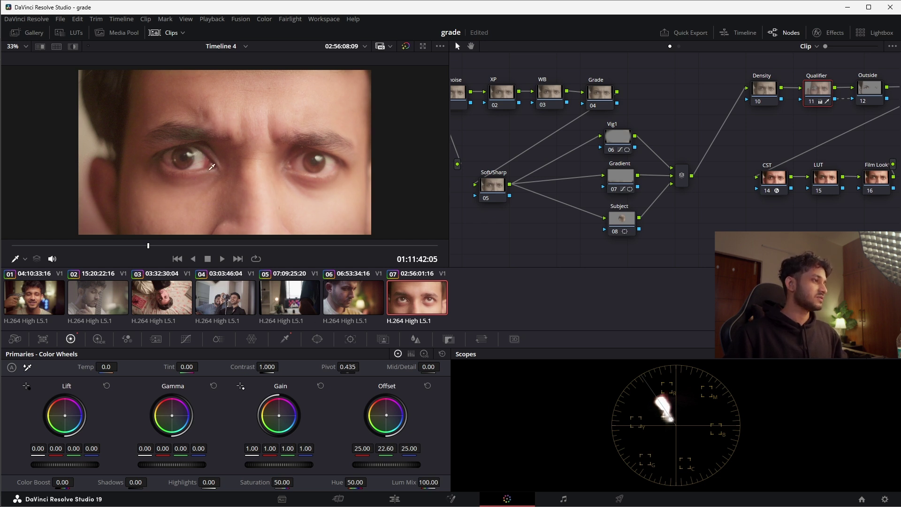
pyautogui.scroll(2, 227, 186)
pyautogui.scroll(-1, 227, 189)
pyautogui.scroll(-1, 226, 189)
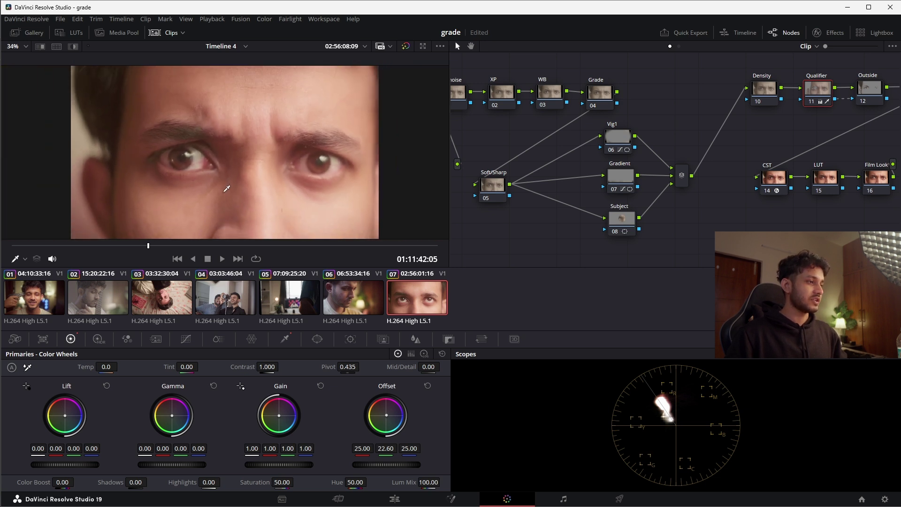
pyautogui.click(349, 303)
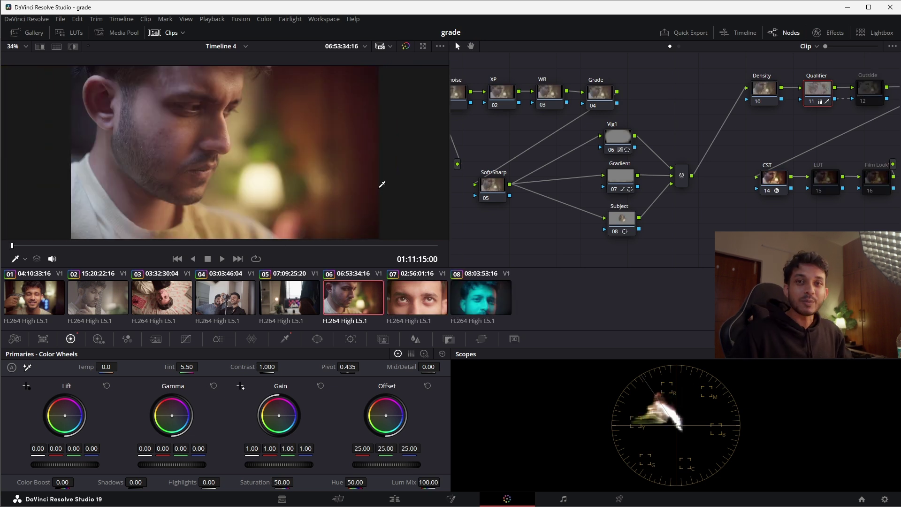